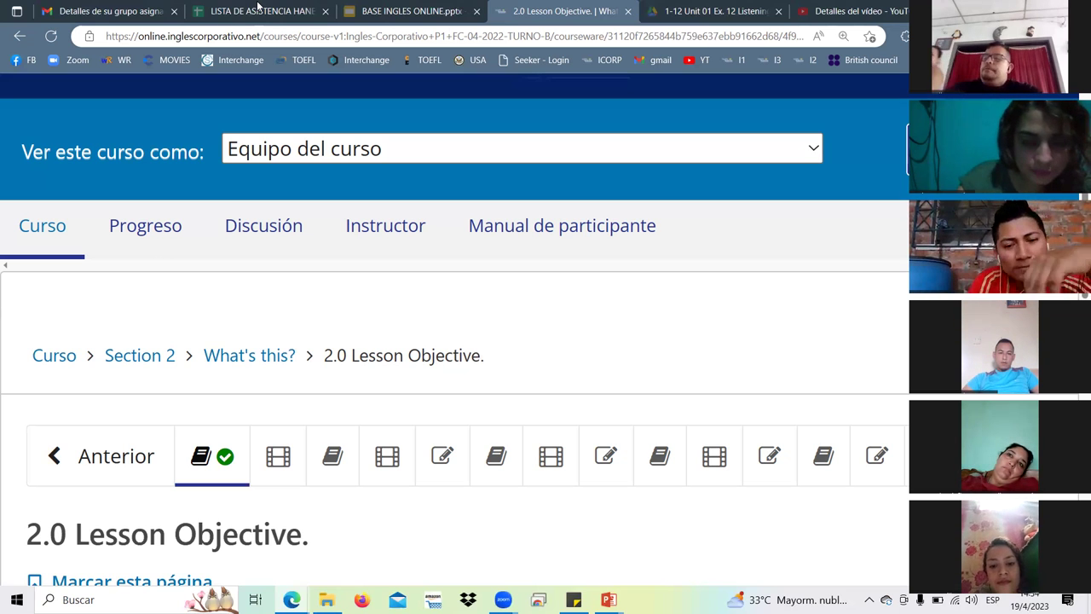
Switch to the attendance list spreadsheet and open the P1-11 SOCKS TURNO-B 04-23 sheet.
click(257, 9)
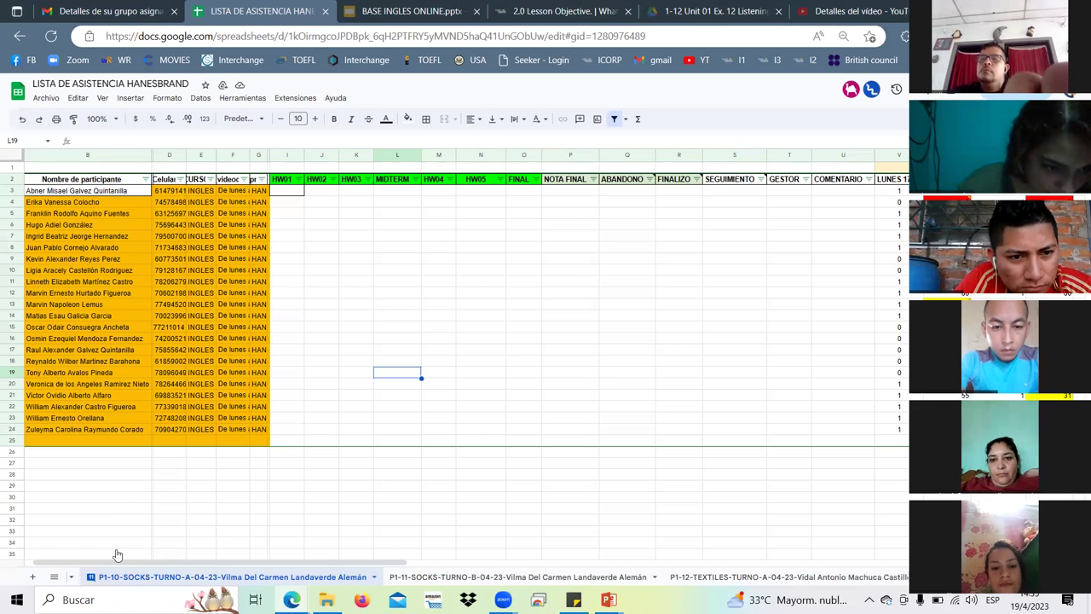
click(54, 576)
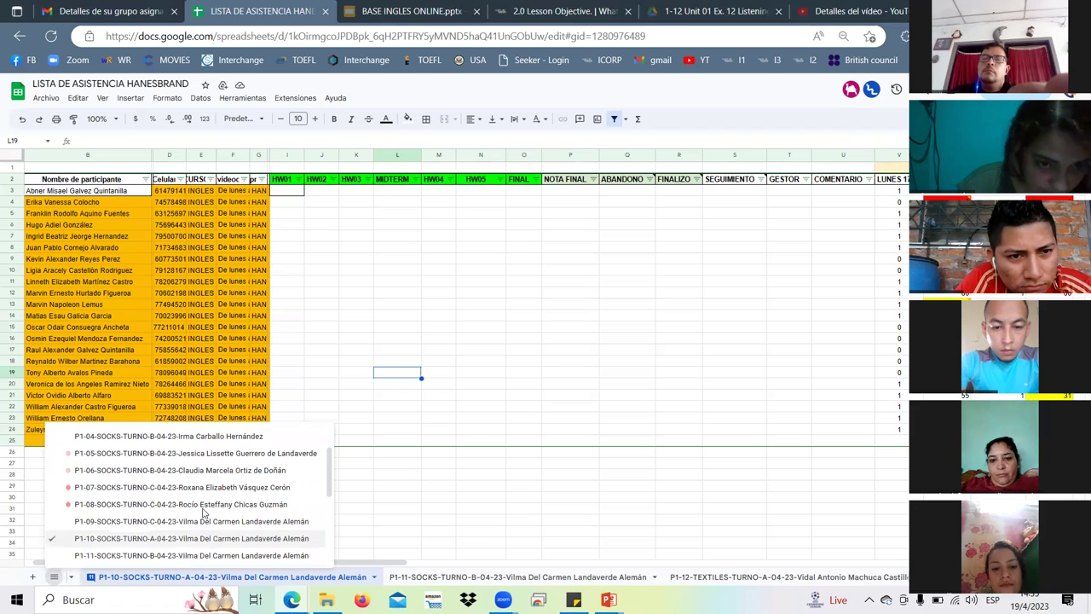
click(170, 555)
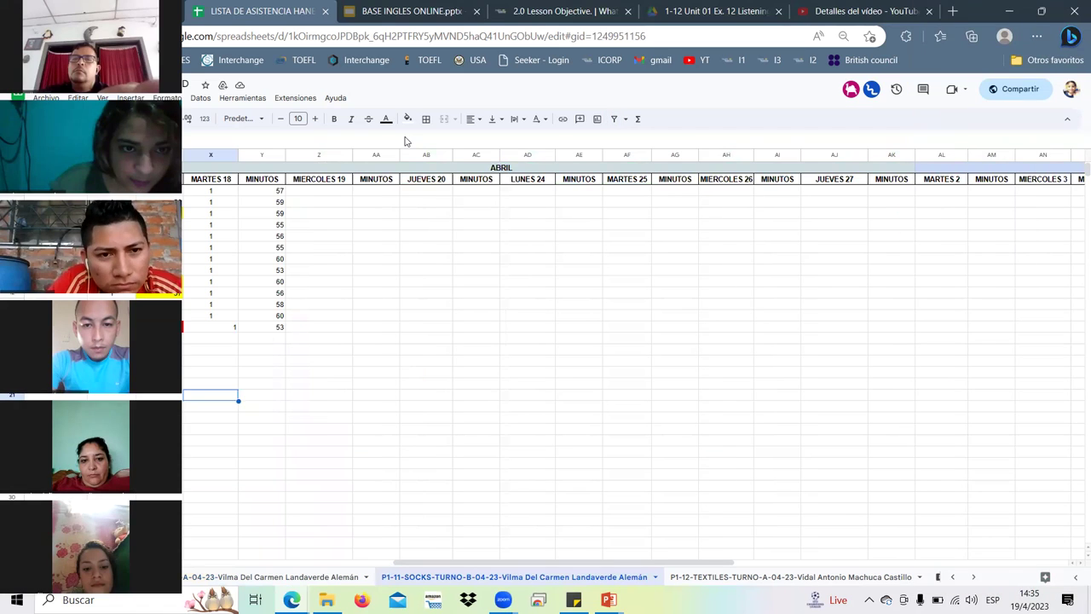
Narrow the Empresa column (G) to a thin strip on the P1-11 attendance sheet.
click(332, 195)
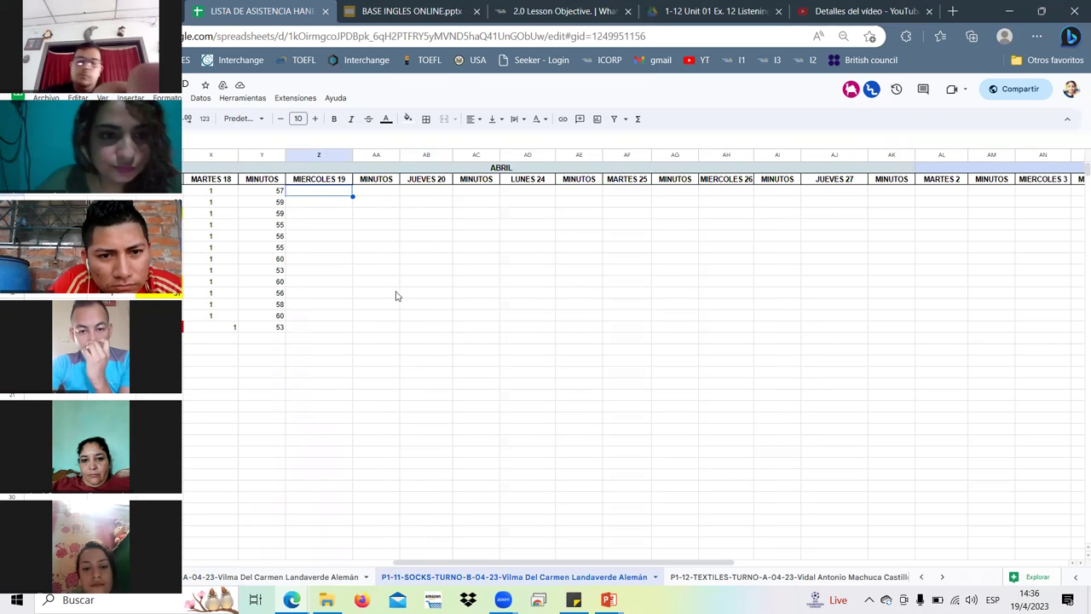
scroll(409, 341, down, 3)
scroll(412, 367, up, 3)
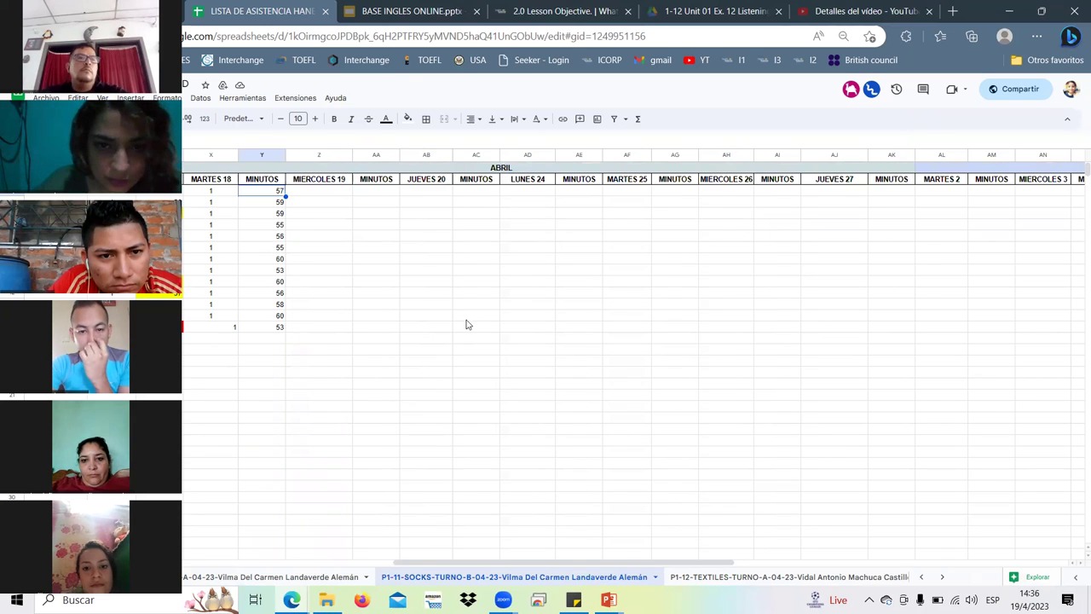
scroll(376, 197, left, 10)
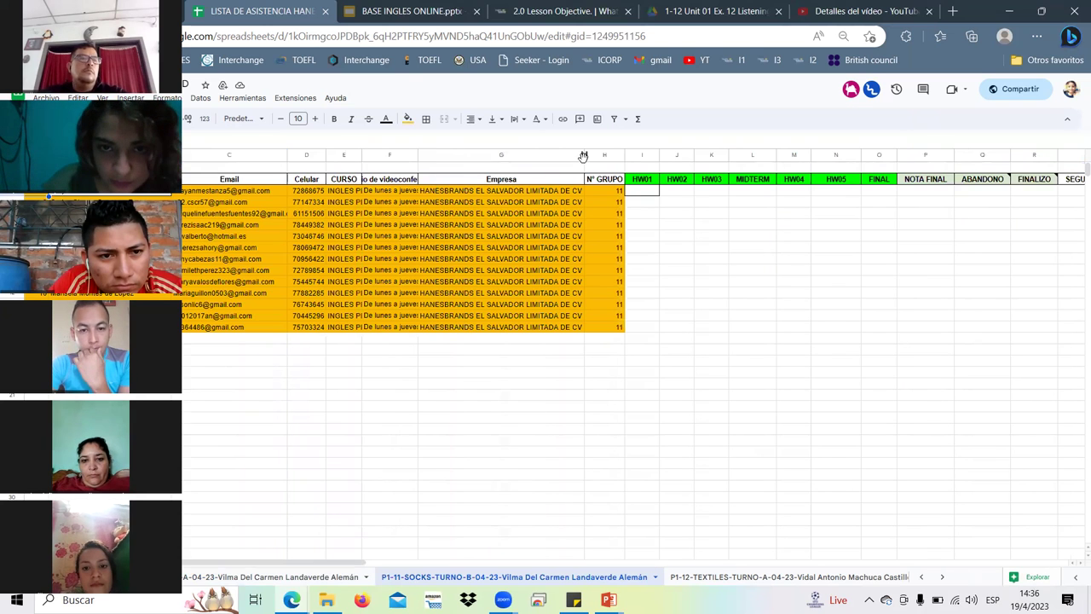
drag(418, 170, 418, 155)
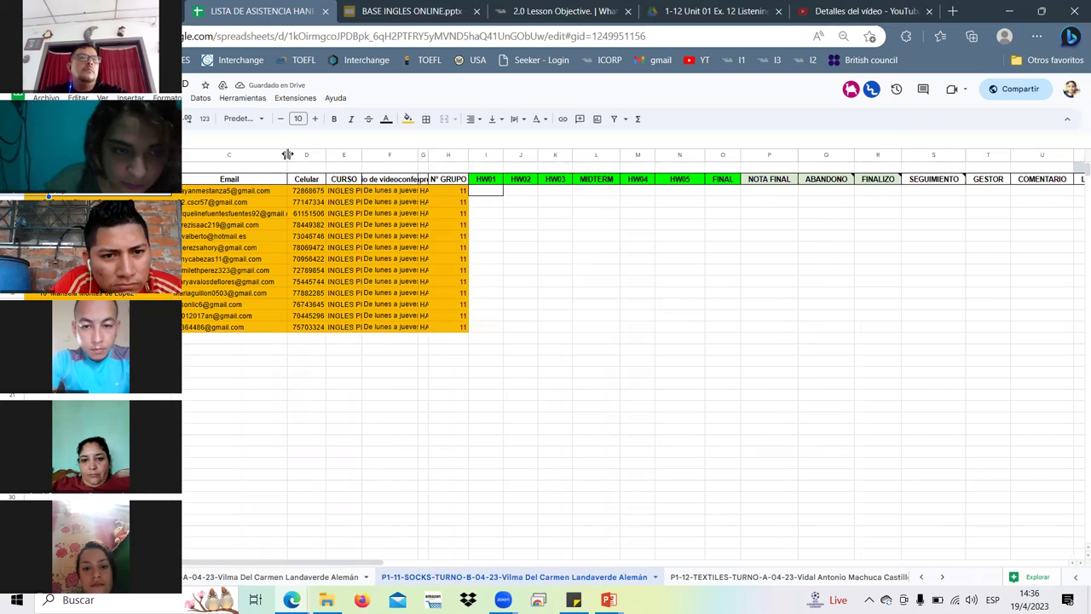
Record attendance 1 for the first participant under MIERCOLES 19 in cell Z3.
scroll(388, 230, right, 2)
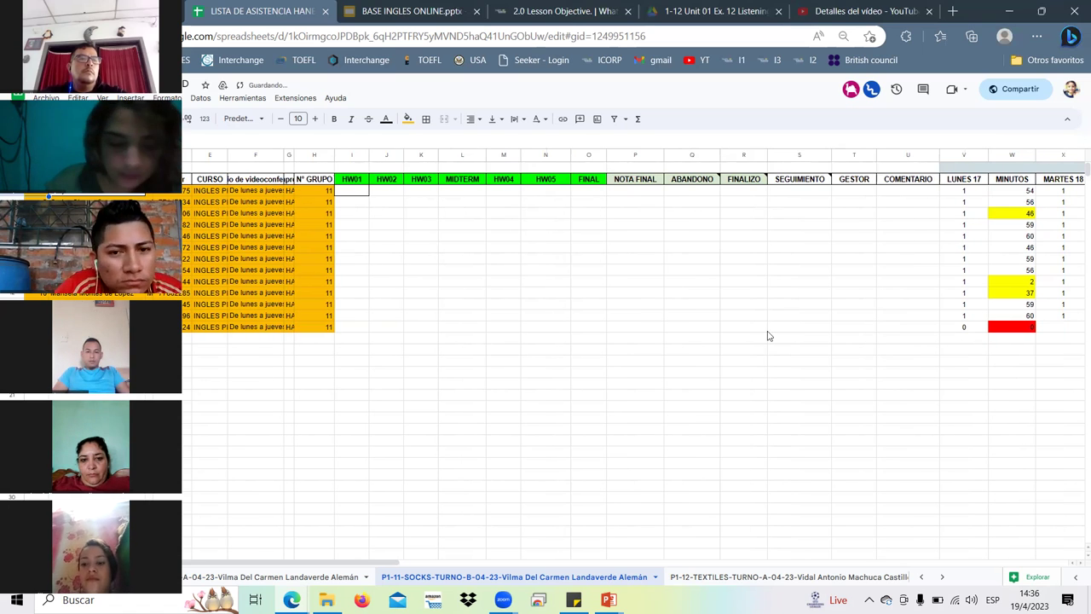
scroll(767, 336, down, 2)
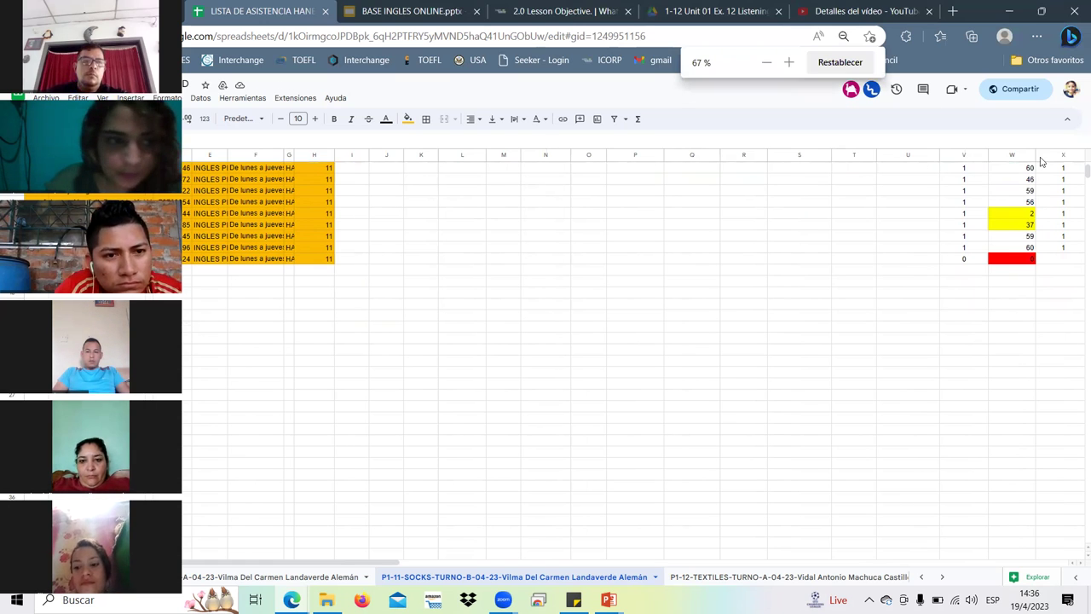
key(ctrl+minus)
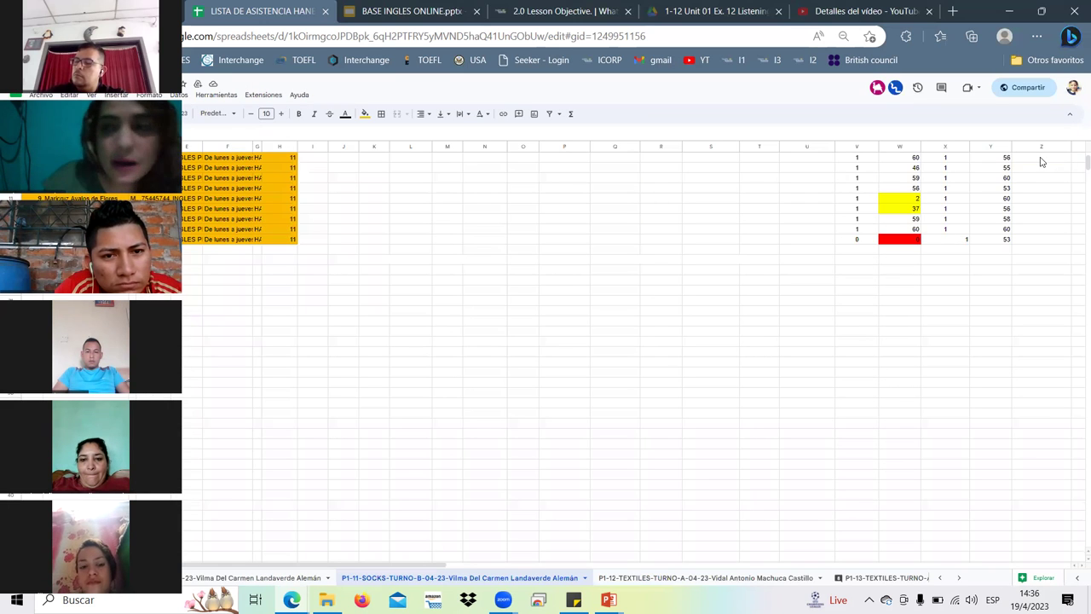
click(1040, 159)
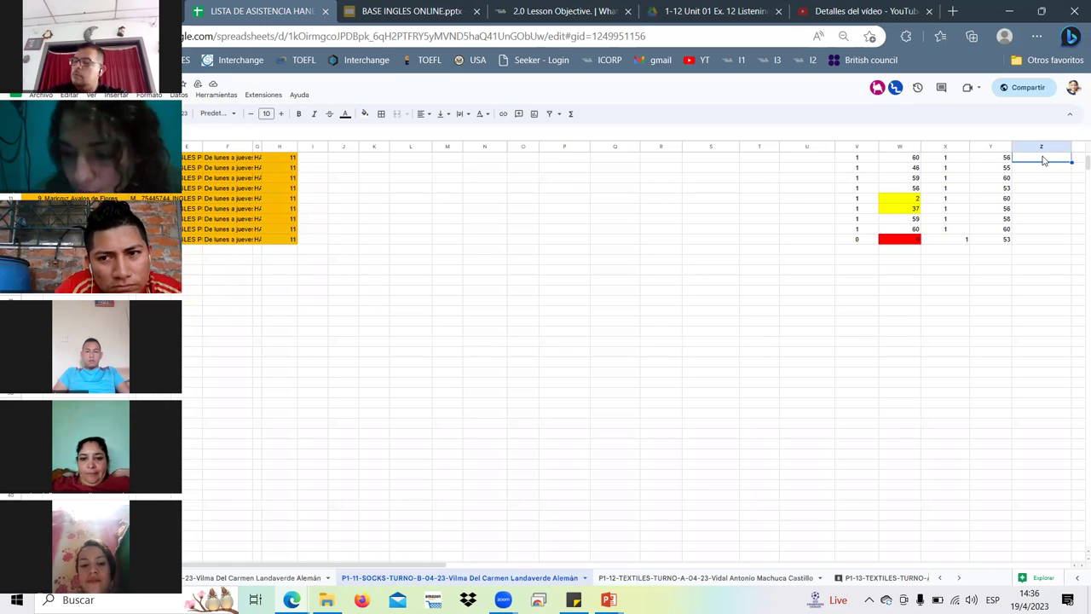
key(Right)
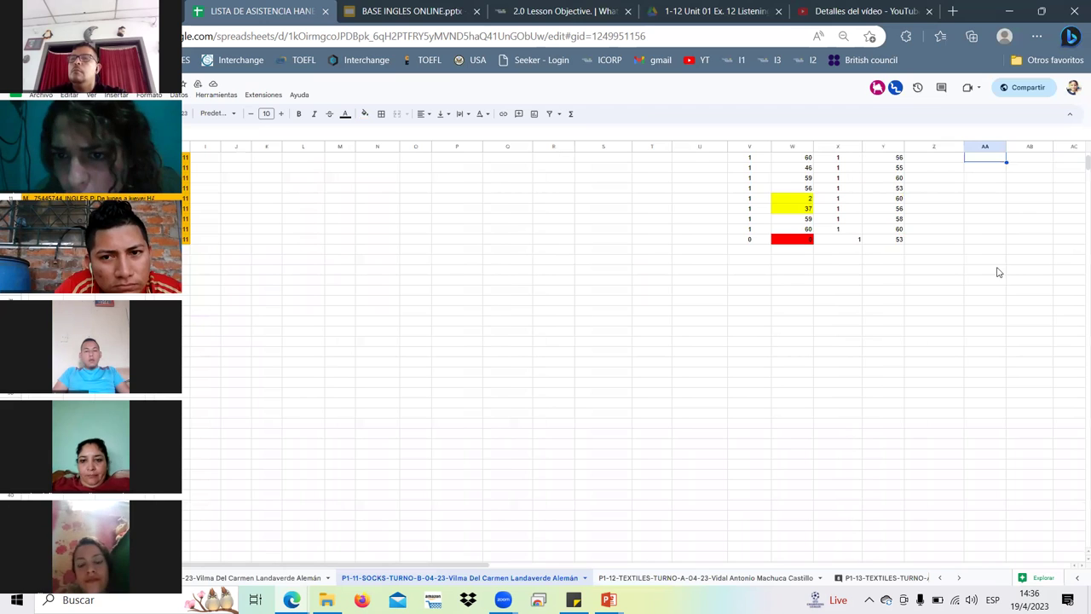
scroll(941, 206, up, 2)
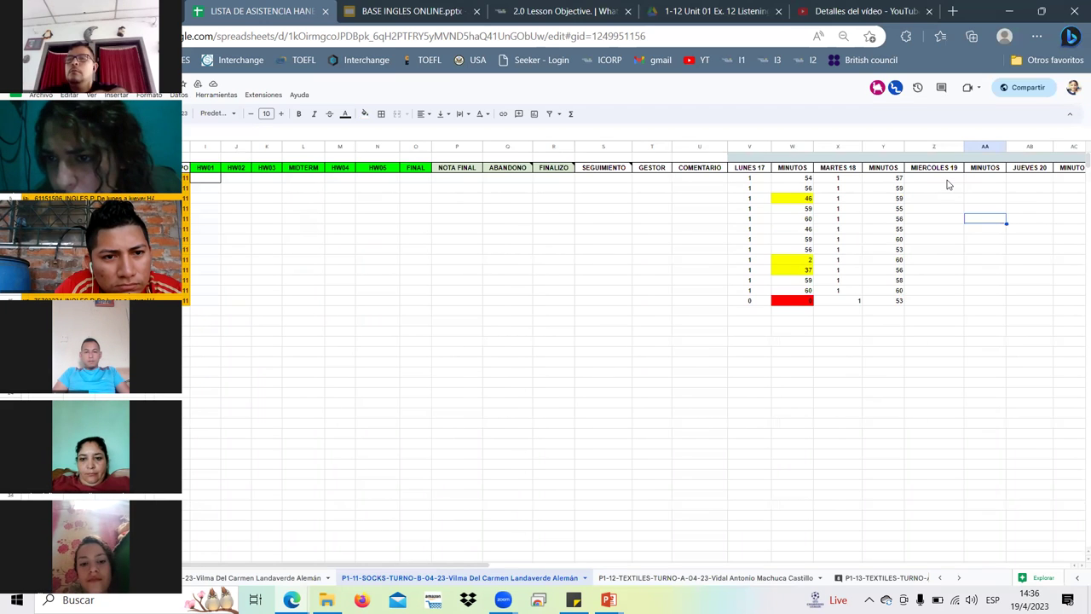
click(947, 183)
text(1)
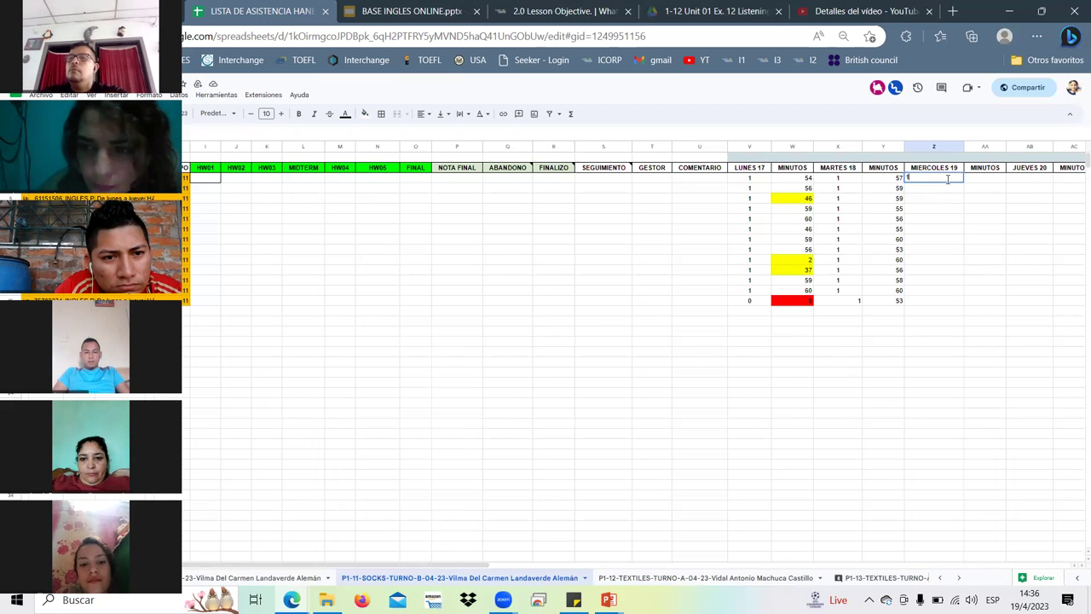
key(Return)
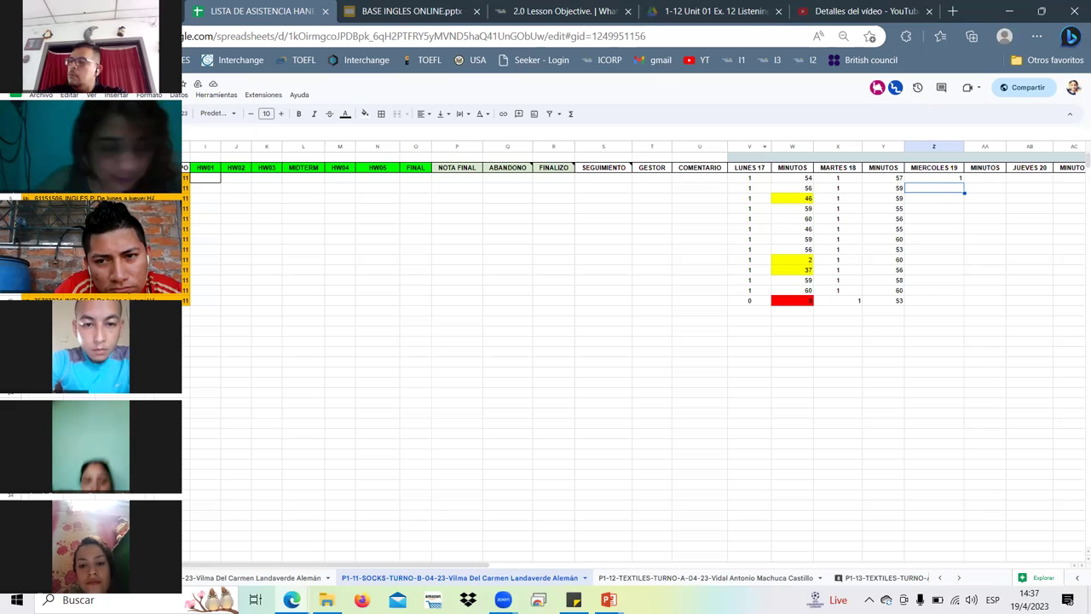
Hide columns I through U, from HW01 to COMENTARIO.
key(ctrl+Home)
click(256, 229)
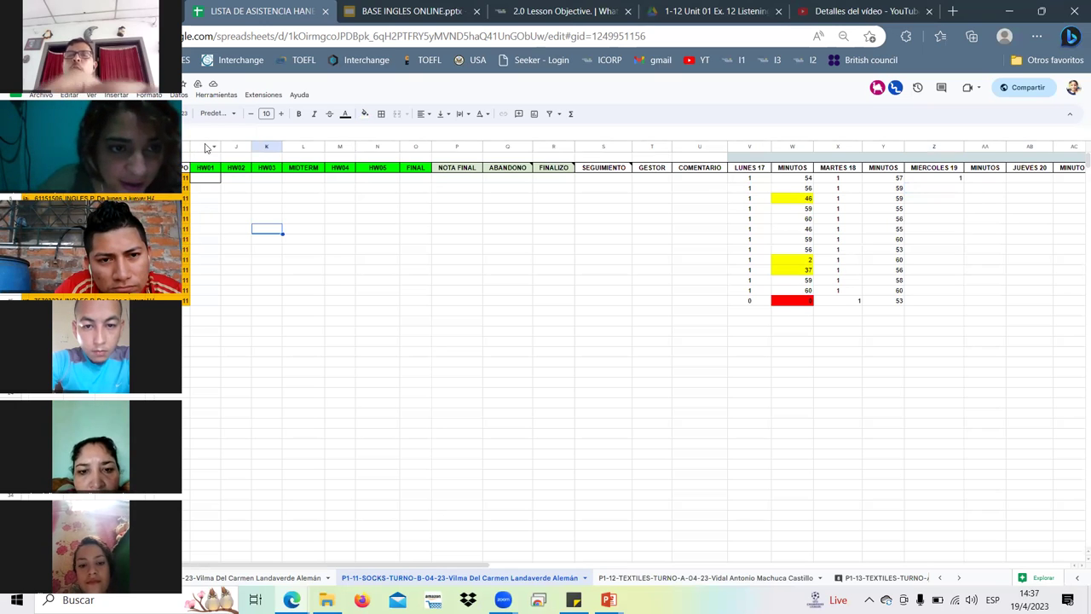
drag(195, 148, 294, 148)
shift+click(700, 146)
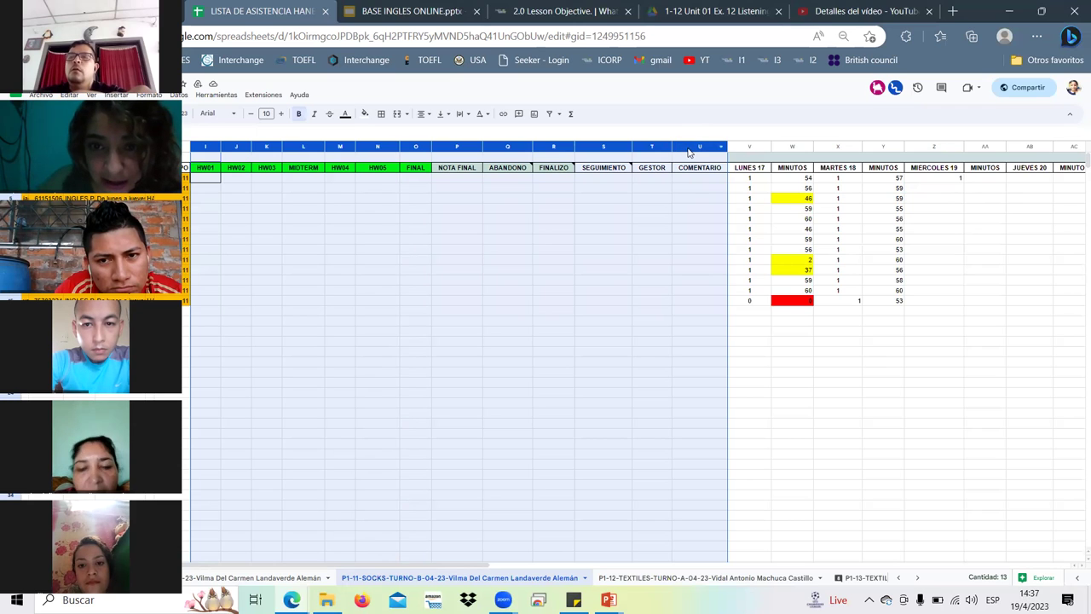
right_click(689, 152)
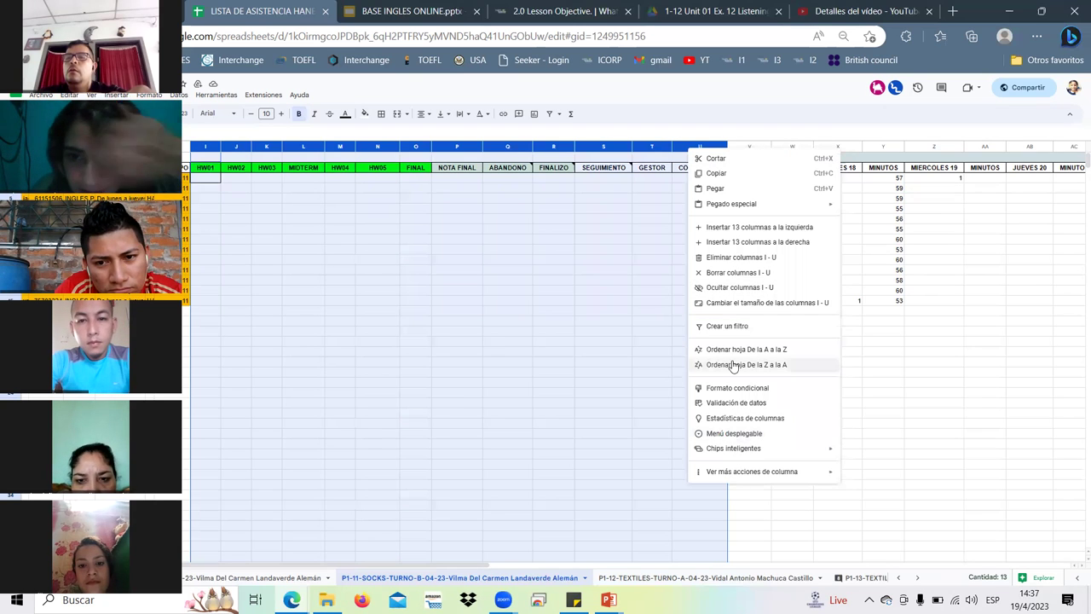
click(742, 287)
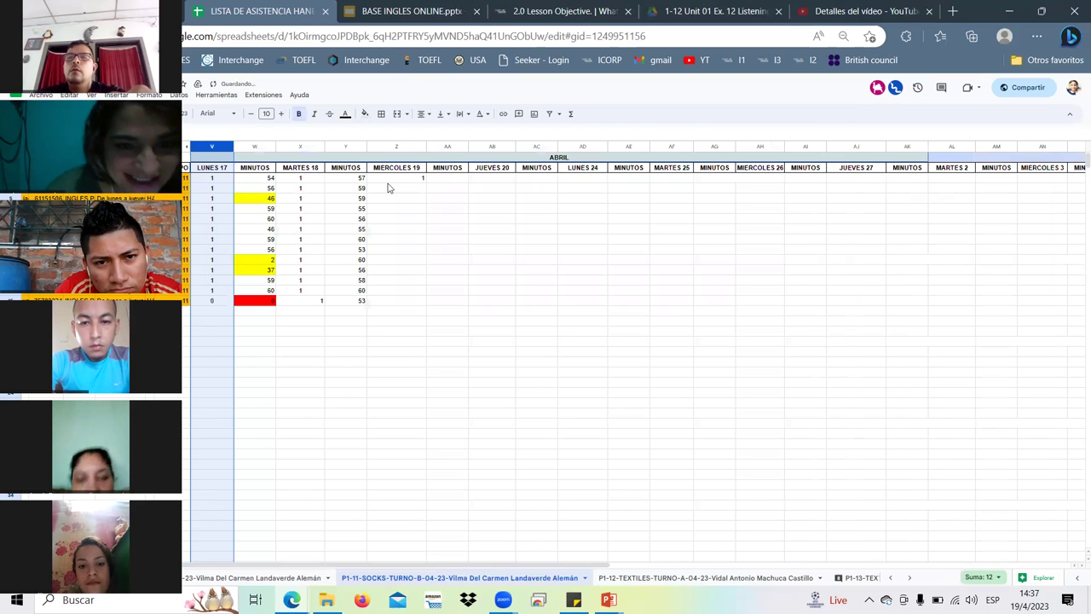
Under MIERCOLES 19, enter 1 for the second participant and 0 for the third (rows 4 and 5).
click(404, 191)
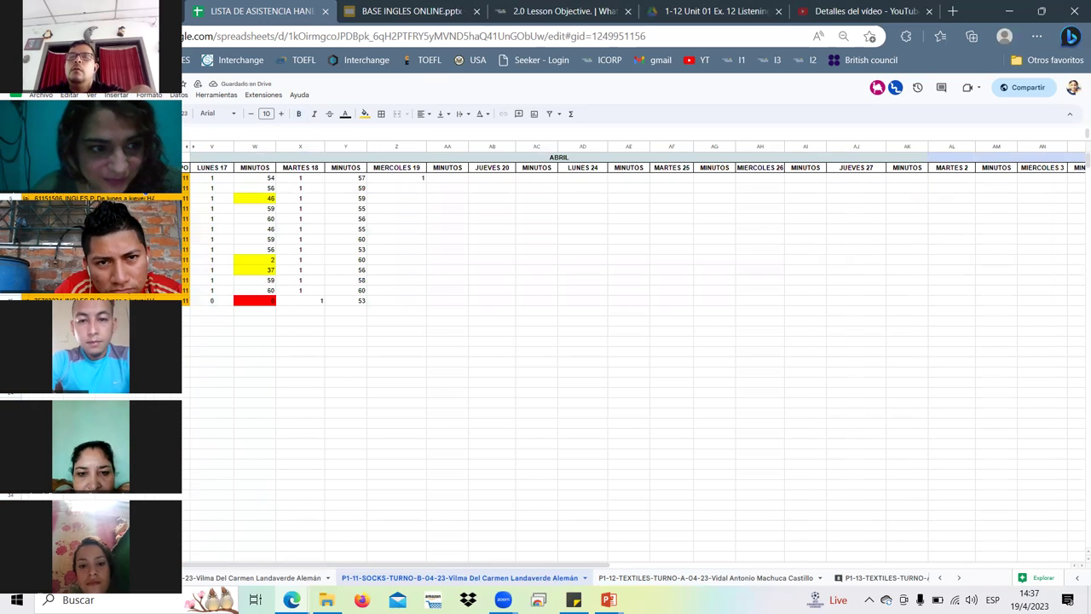
scroll(416, 186, left, 2)
click(530, 186)
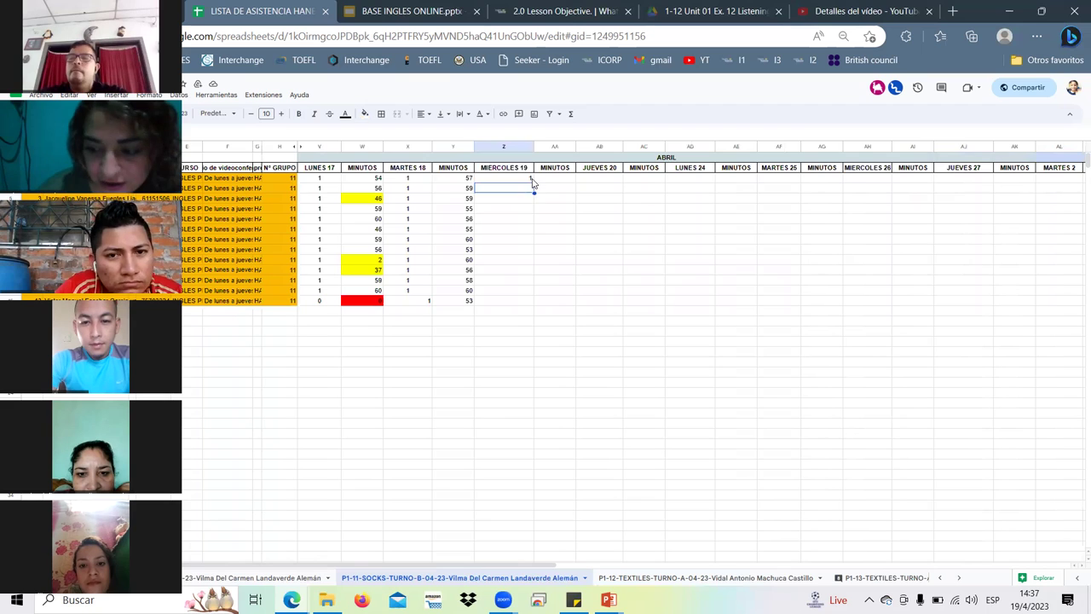
key(Return)
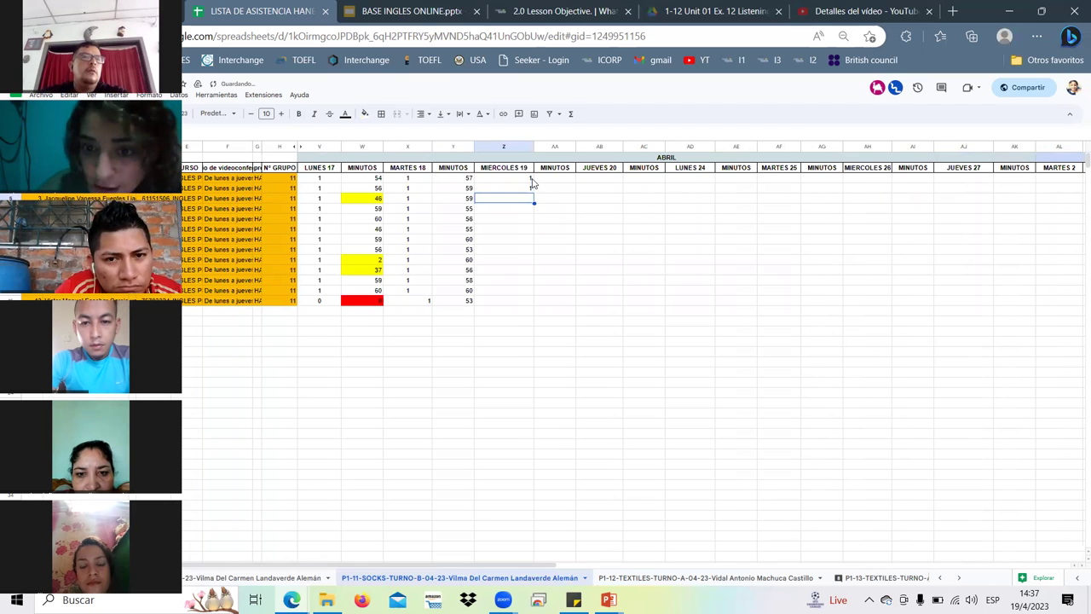
text(0)
key(Return)
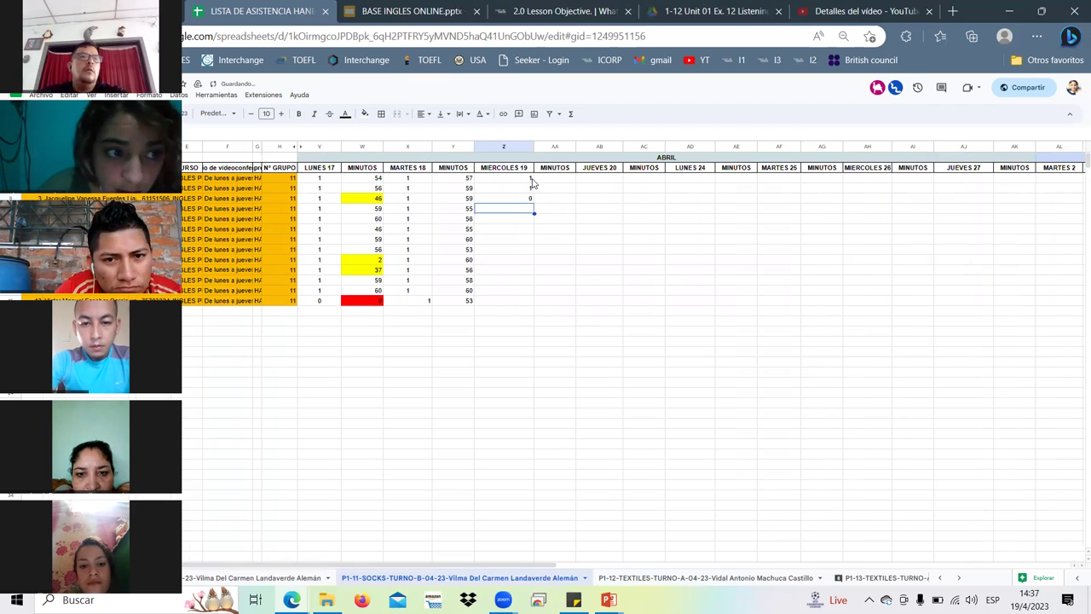
Enter attendance 1 for the fourth through seventh participants under MIERCOLES 19 (rows 6 to 9).
text(1)
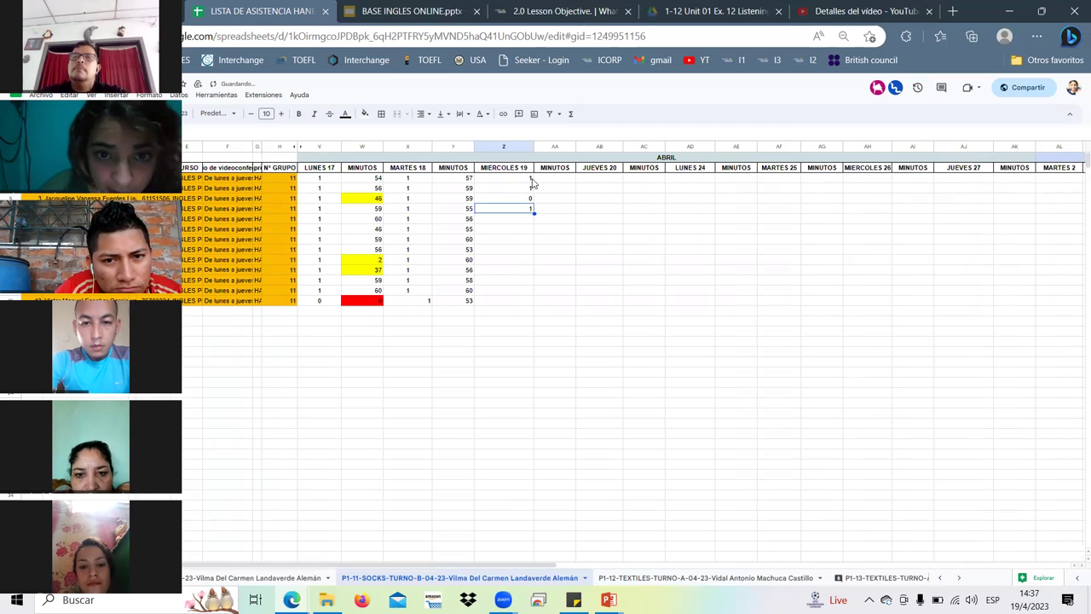
text(1)
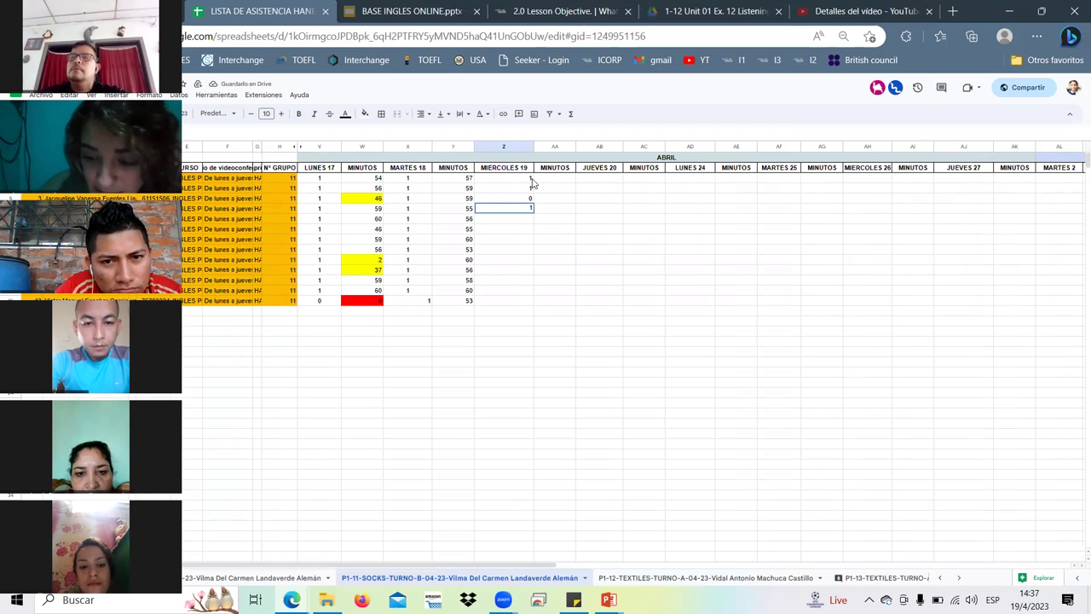
key(Return)
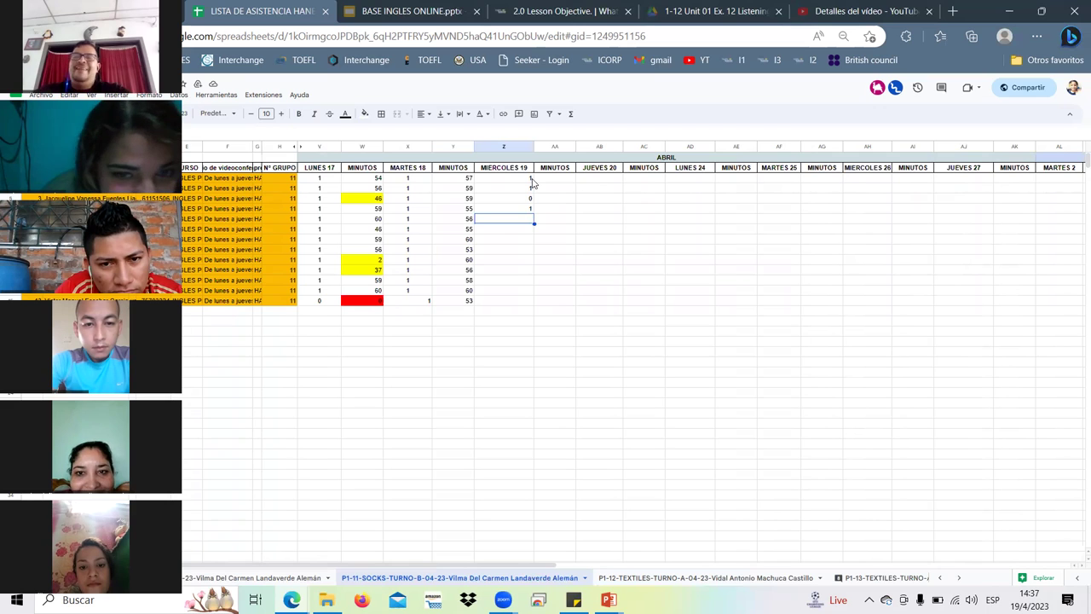
text(1)
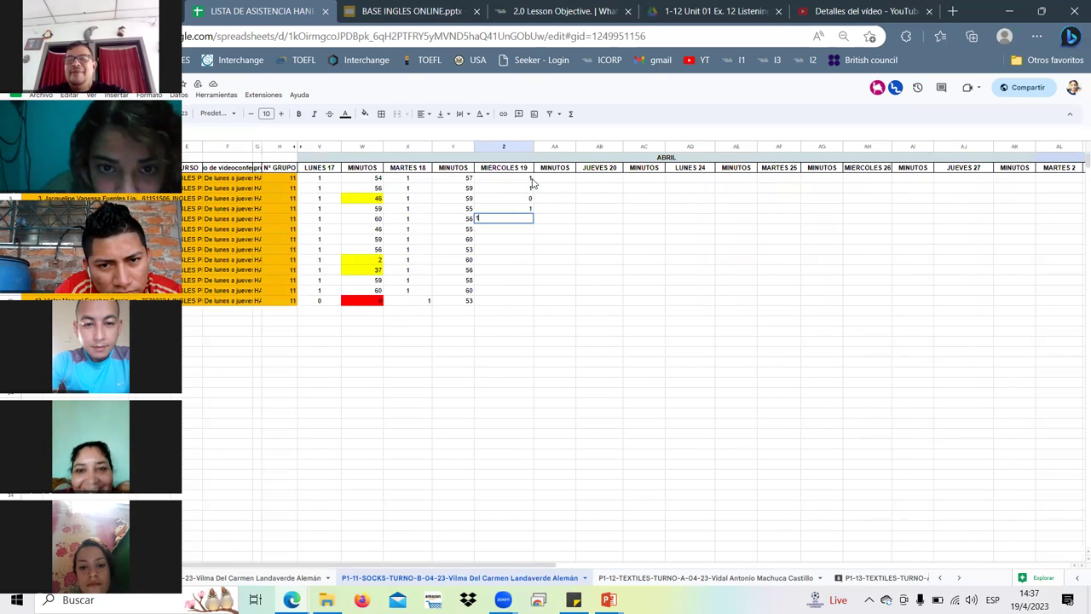
key(Return)
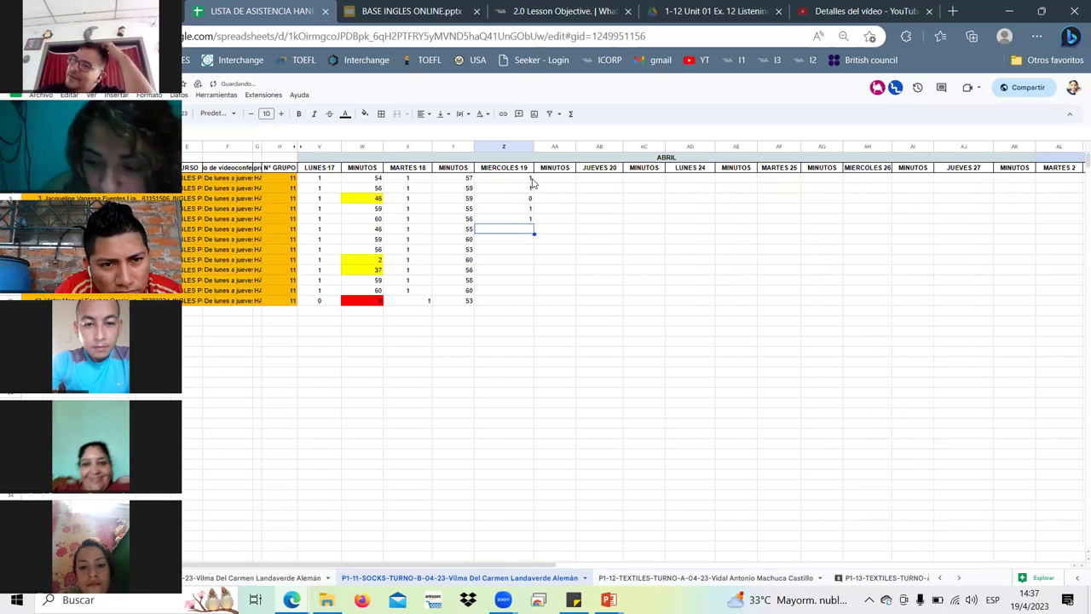
text(1)
key(Return)
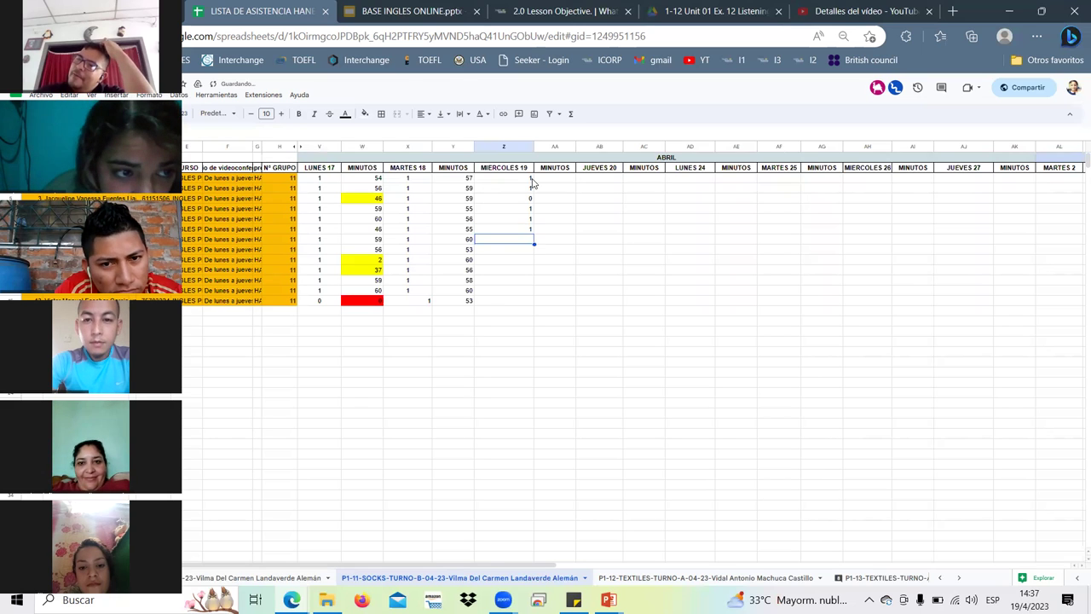
text(1)
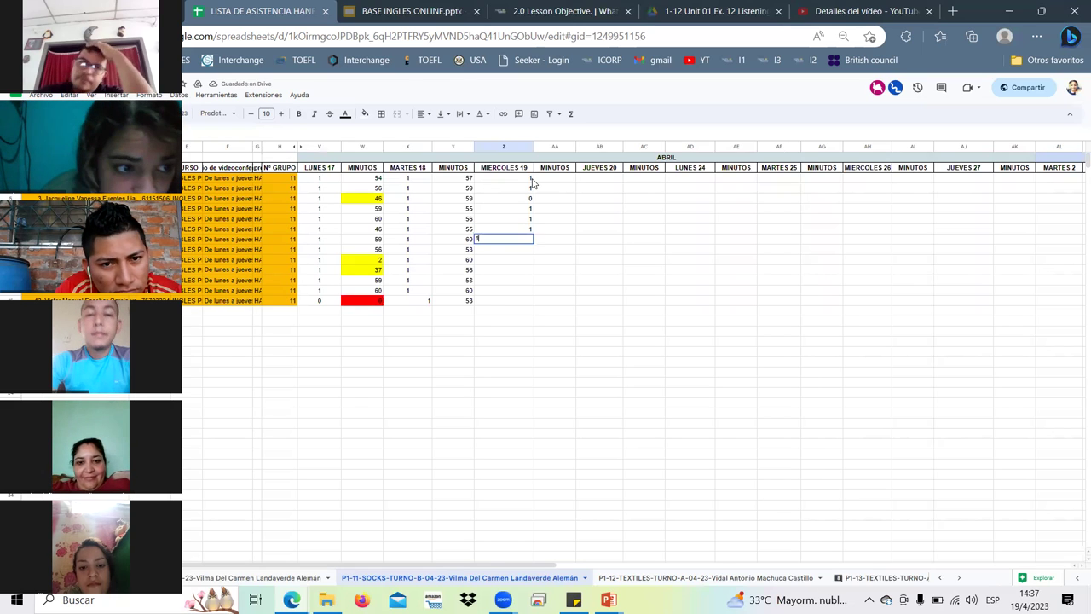
key(Return)
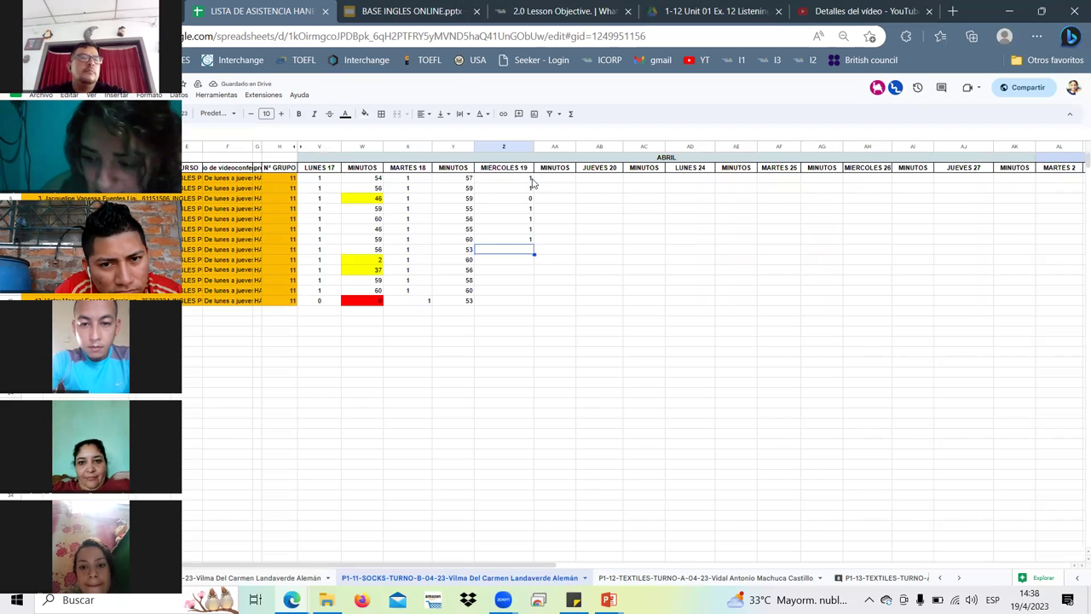
Under MIERCOLES 19, enter 0 for the eighth participant and 1 for the ninth and tenth (rows 10 to 12).
text(0)
key(Return)
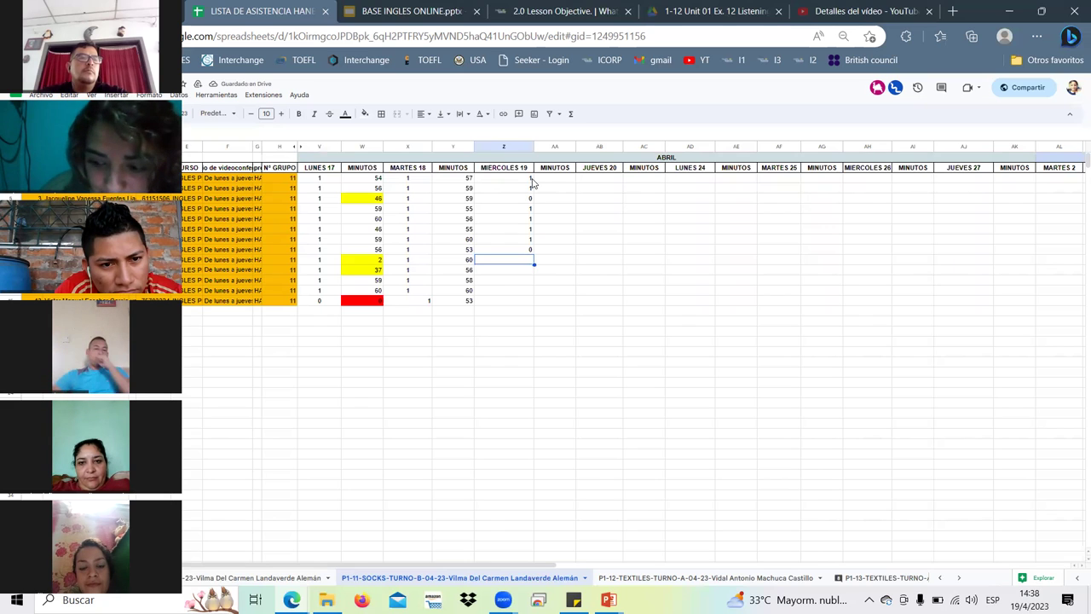
text(1)
key(Return)
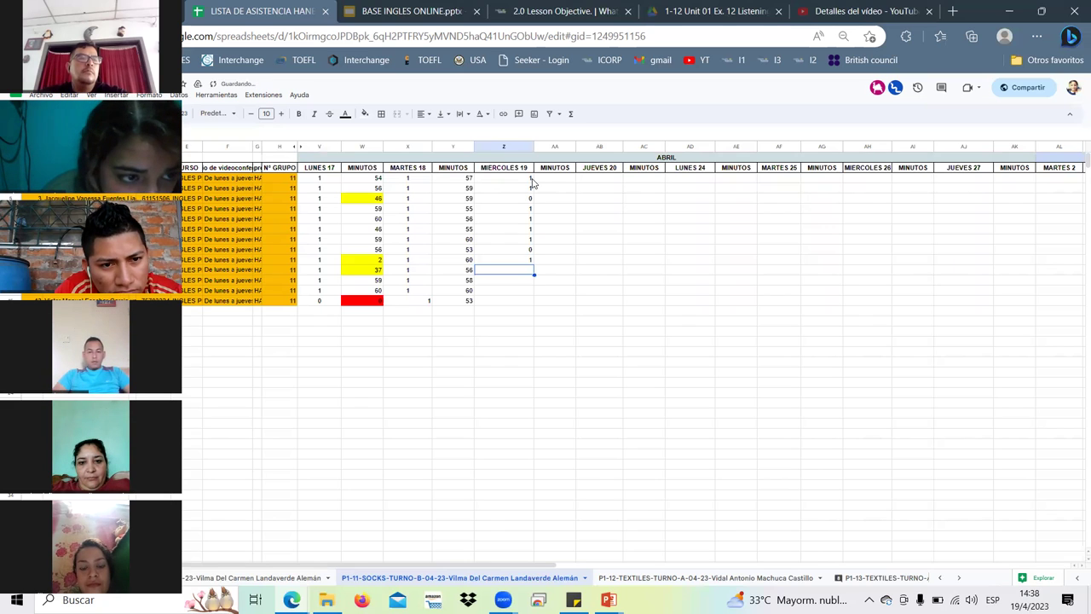
text(1)
key(Return)
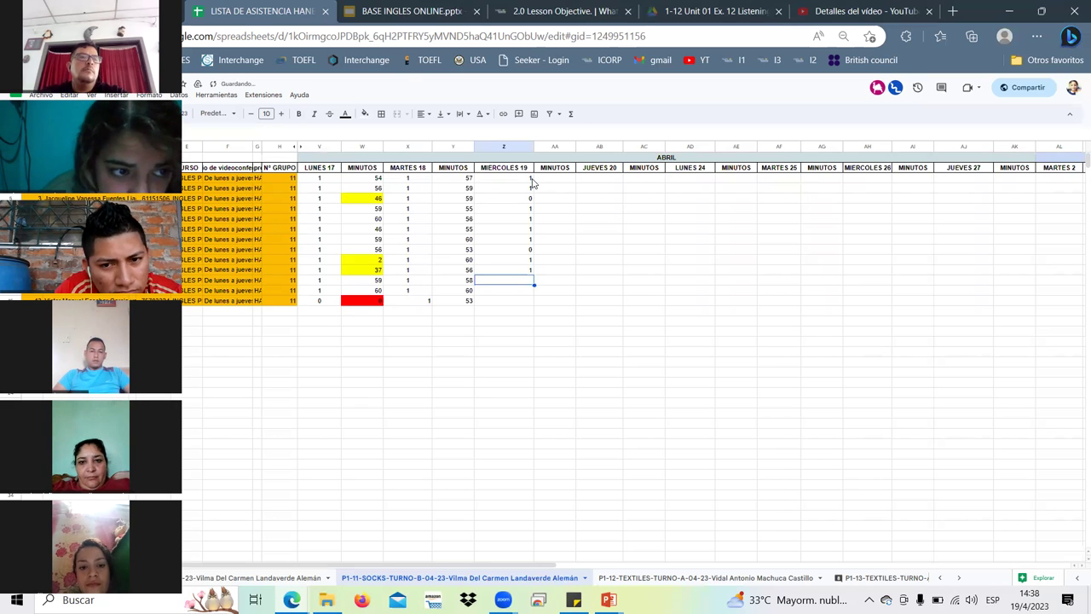
Enter attendance 1 for the eleventh through thirteenth participants under MIERCOLES 19 (rows 13 to 15).
text(1)
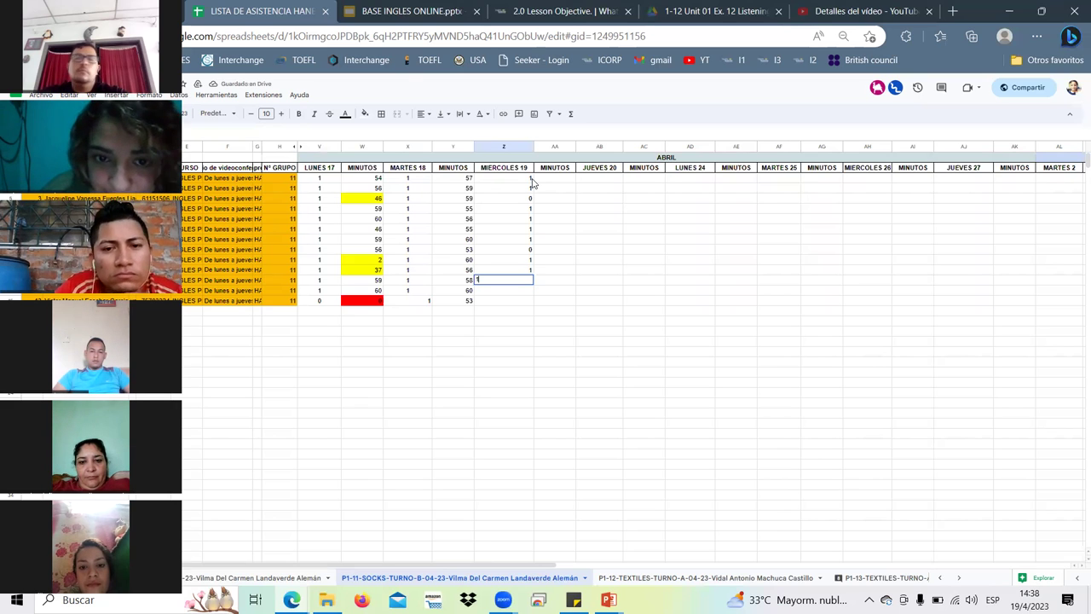
key(Return)
text(1)
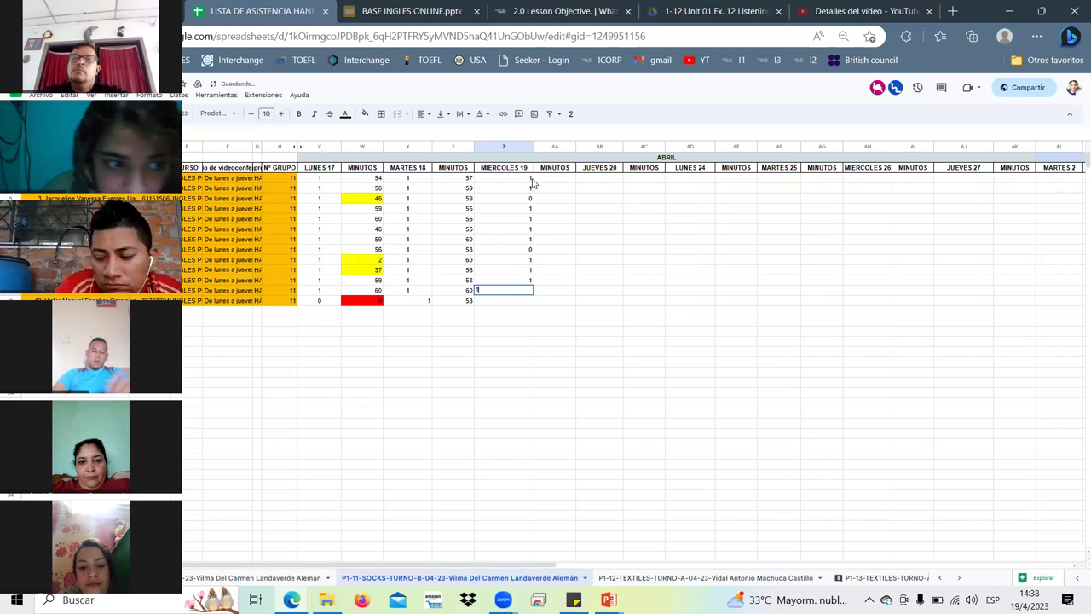
key(Return)
text(1)
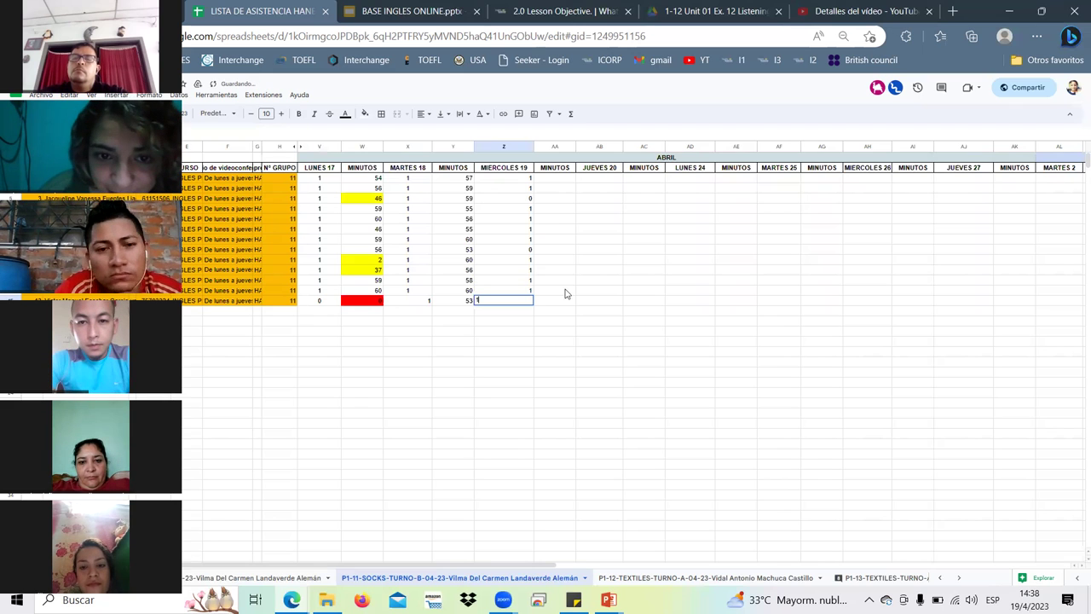
click(560, 342)
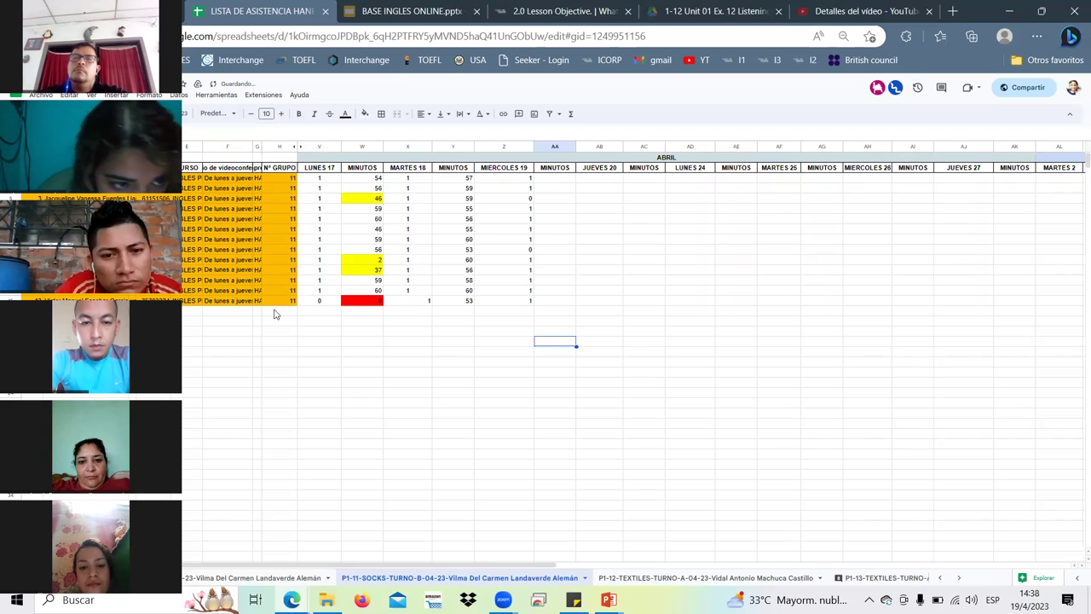
click(17, 300)
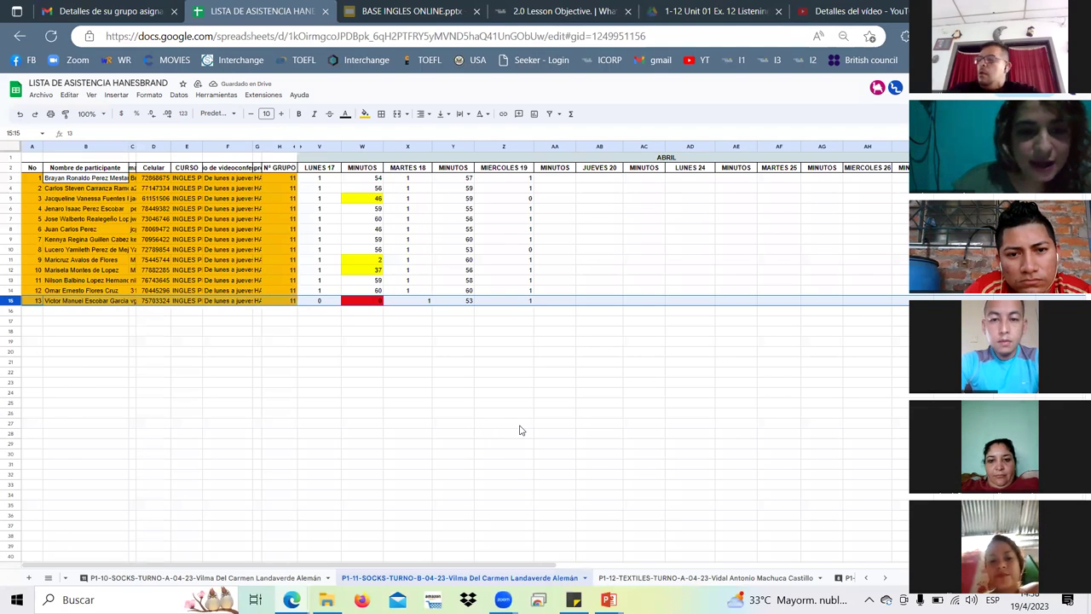
Switch to the online course's 2.0 Lesson Objective page and read through the objective, highlighting its key words.
key(ctrl+4)
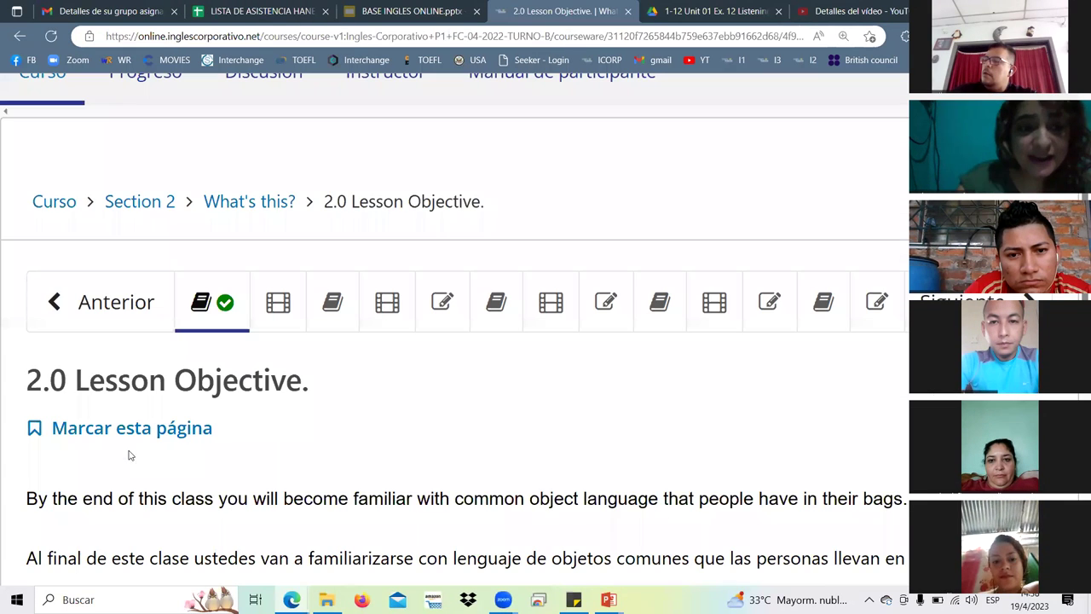
double_click(231, 388)
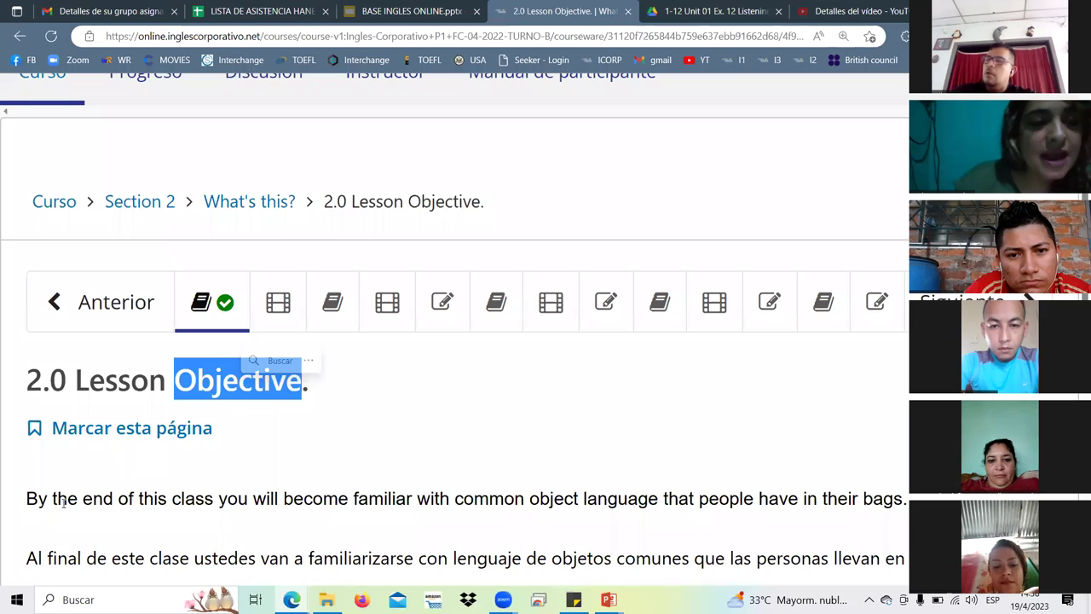
drag(112, 518, 364, 506)
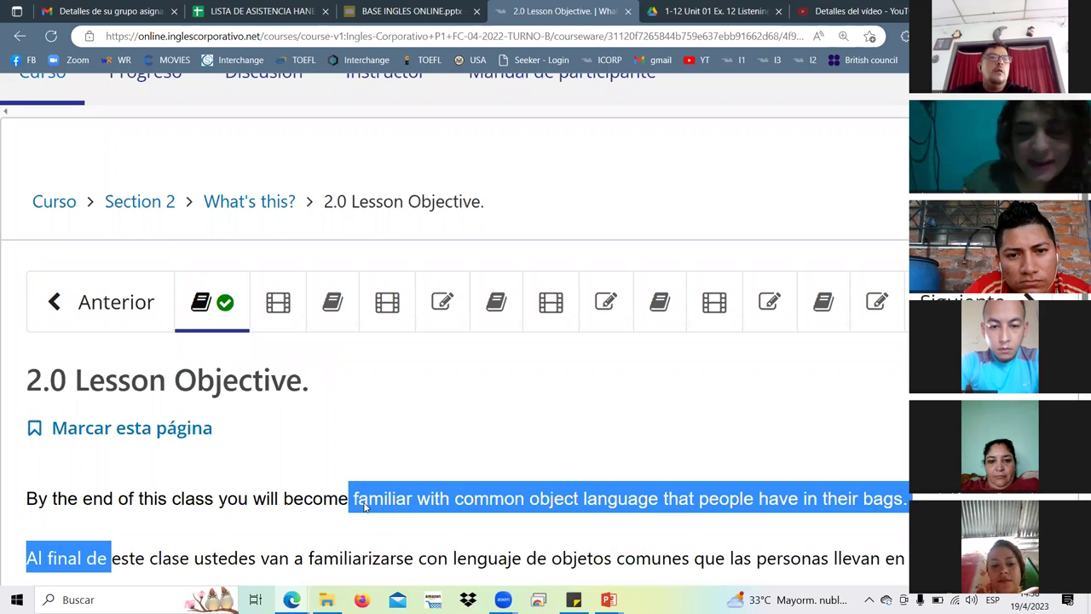
key(shift+Right)
key(shift+Right)
click(261, 570)
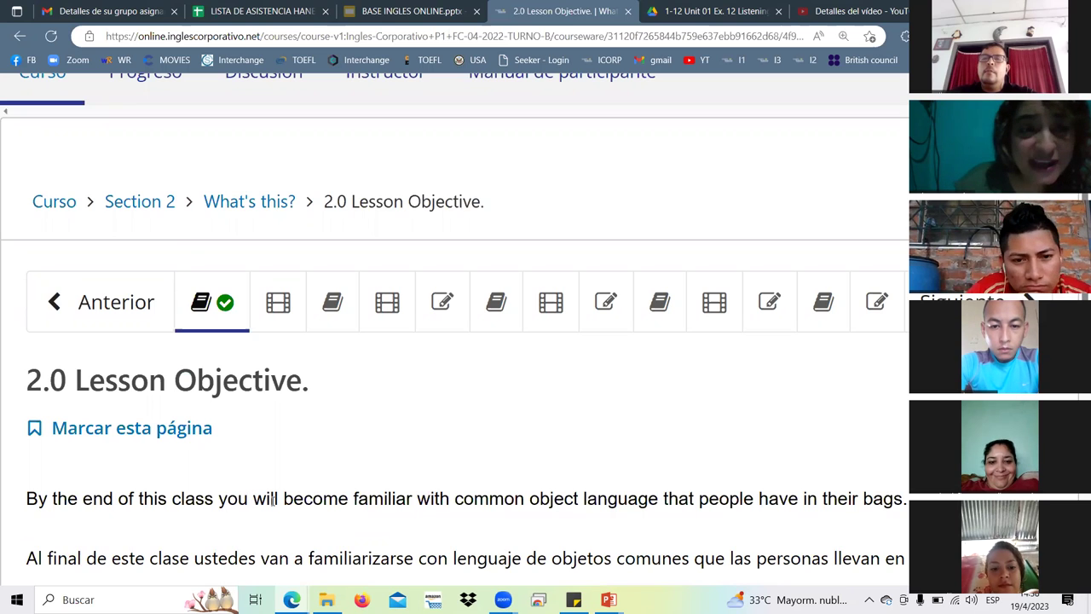
double_click(433, 502)
double_click(489, 501)
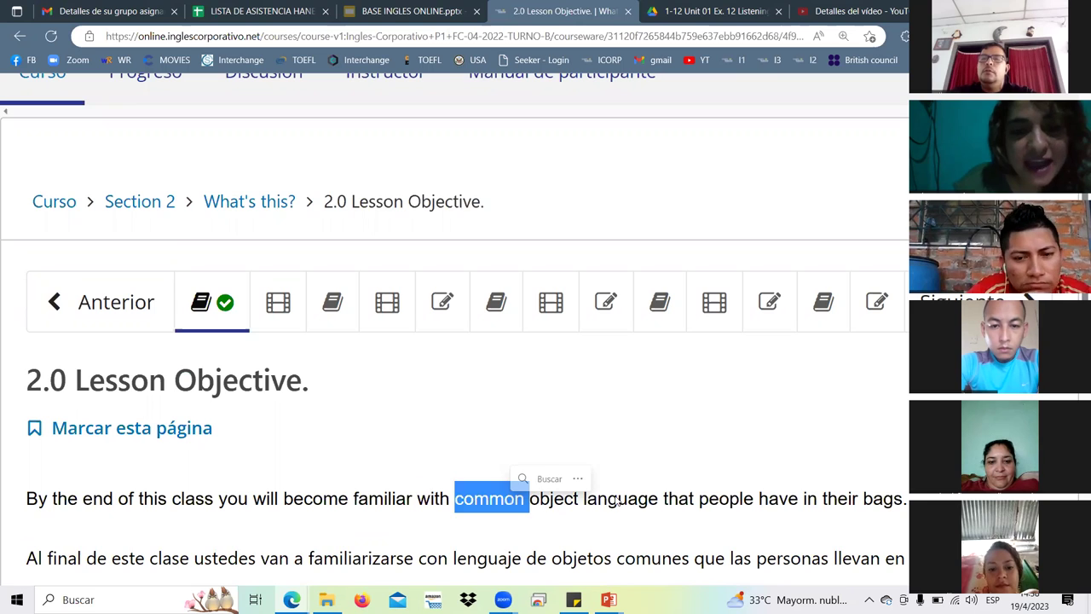
double_click(618, 501)
click(504, 520)
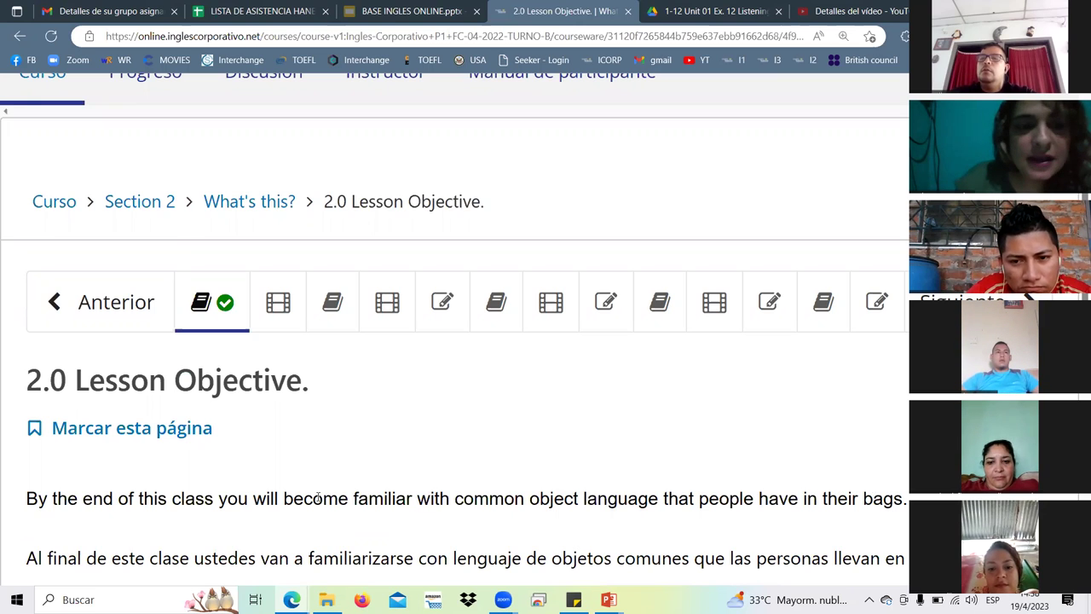
scroll(598, 473, down, 1)
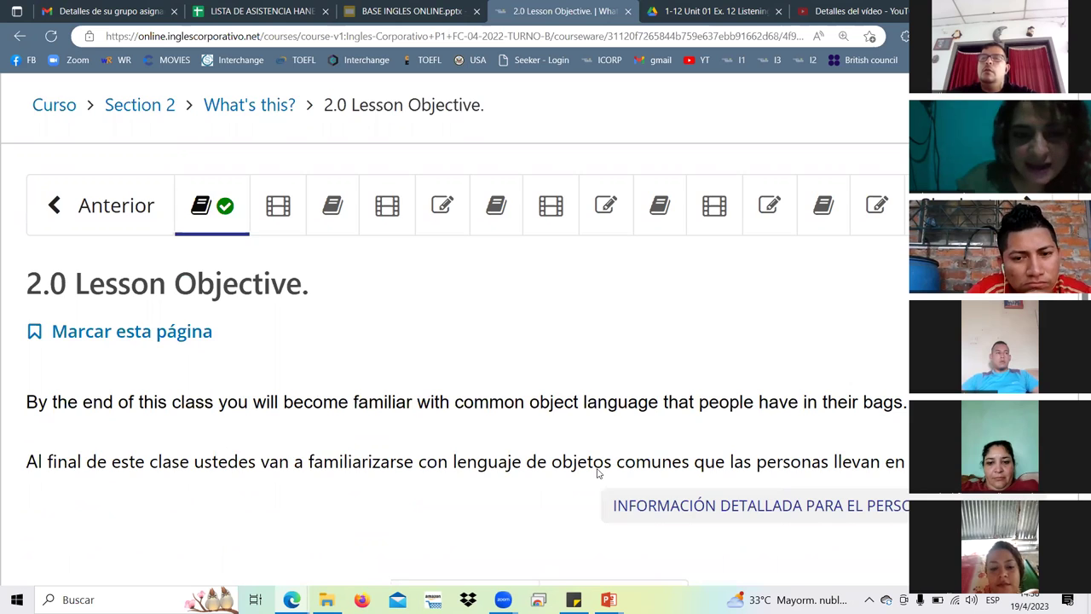
Open the course unit 2.1 What's in your bag? and play its video.
scroll(598, 474, up, 1)
scroll(597, 473, up, 2)
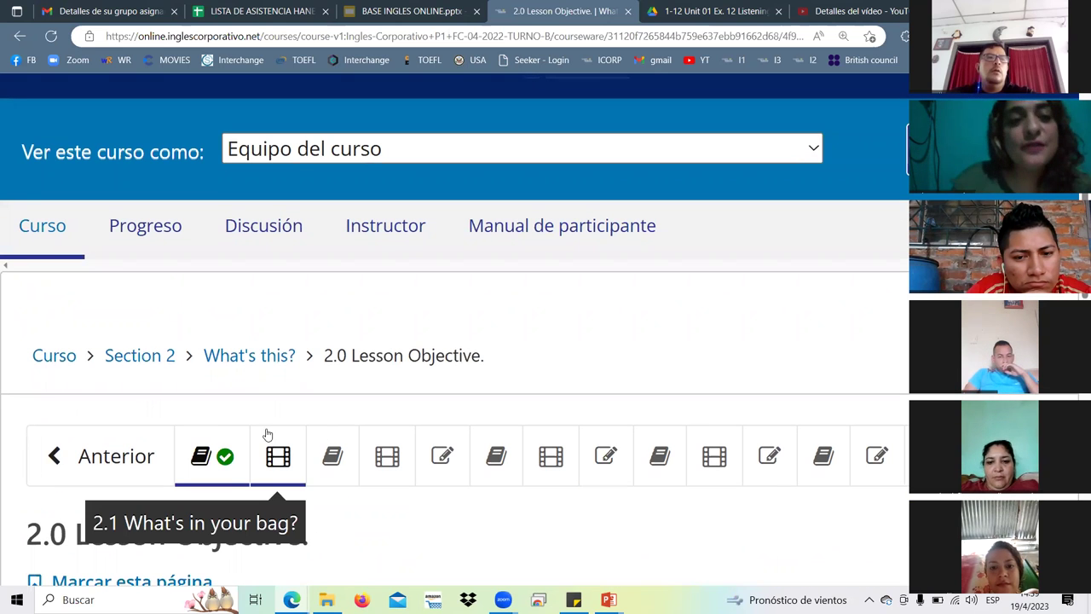
scroll(258, 405, down, 1)
scroll(283, 390, down, 2)
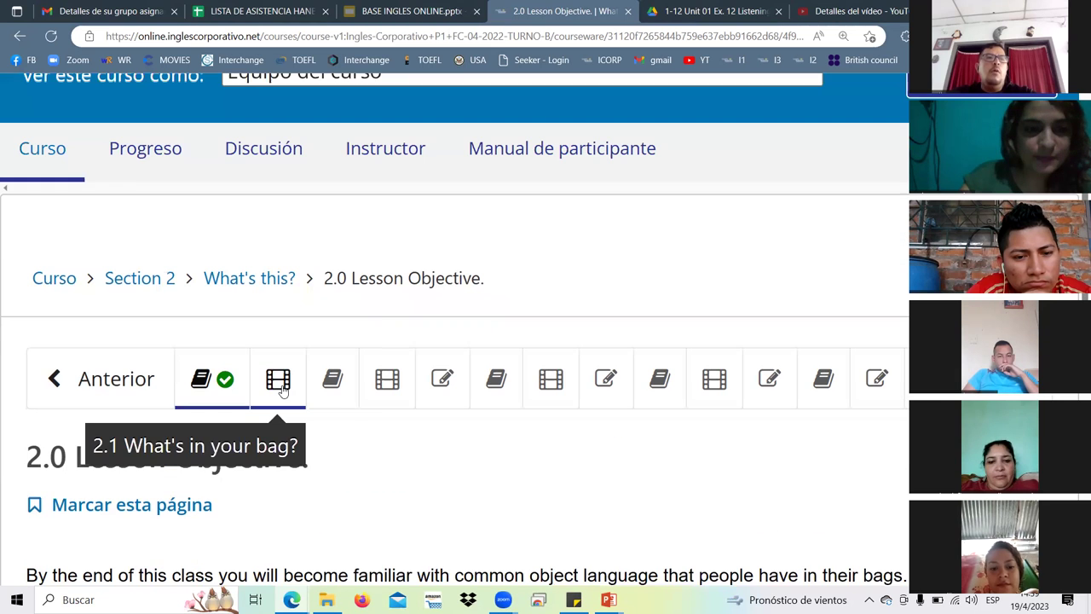
click(278, 380)
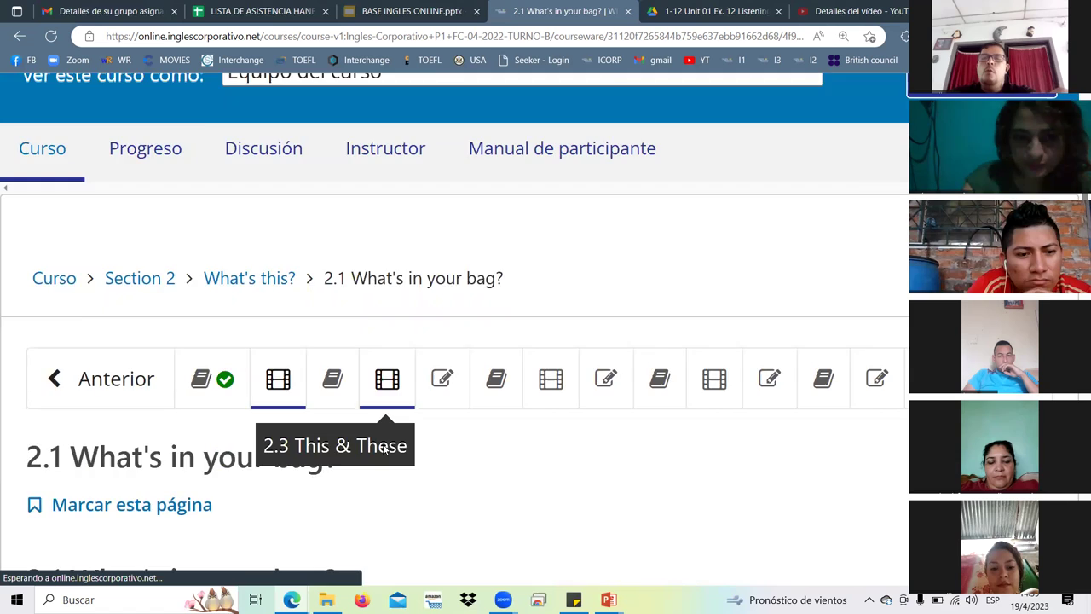
scroll(385, 449, down, 4)
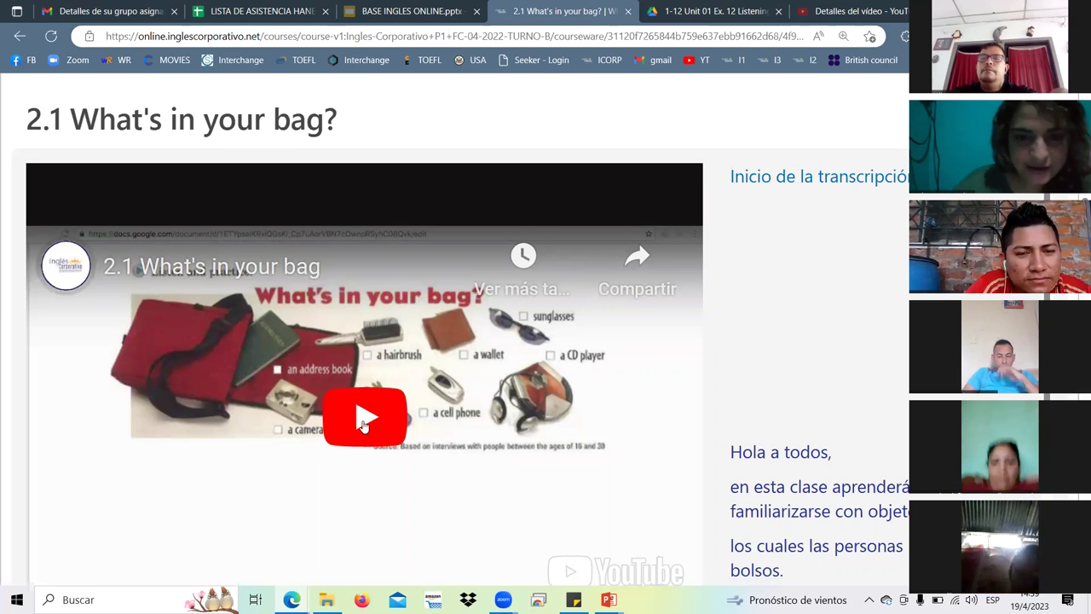
click(363, 422)
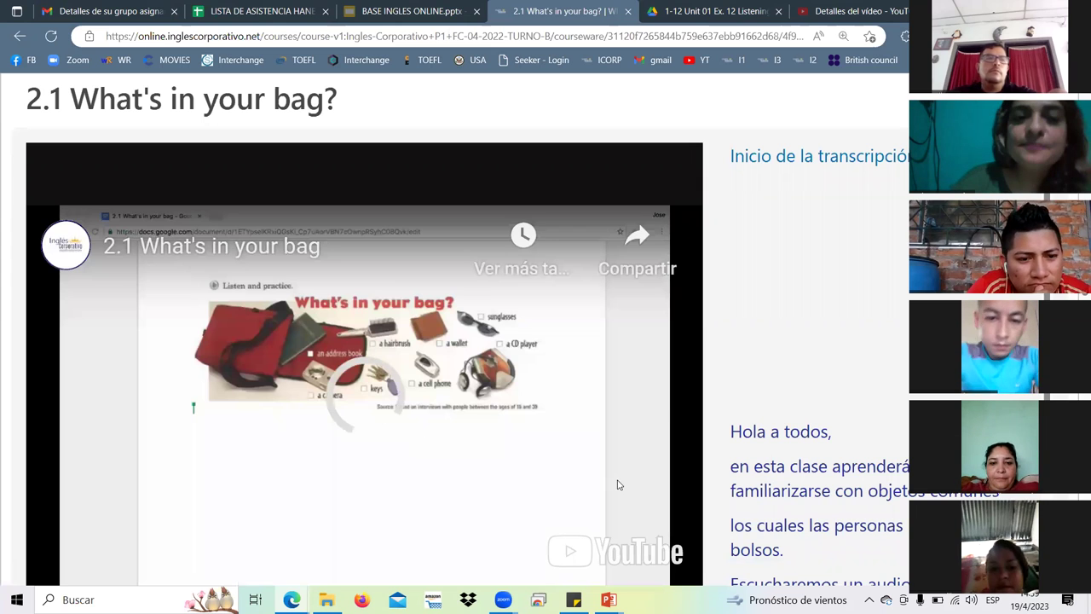
scroll(619, 489, down, 2)
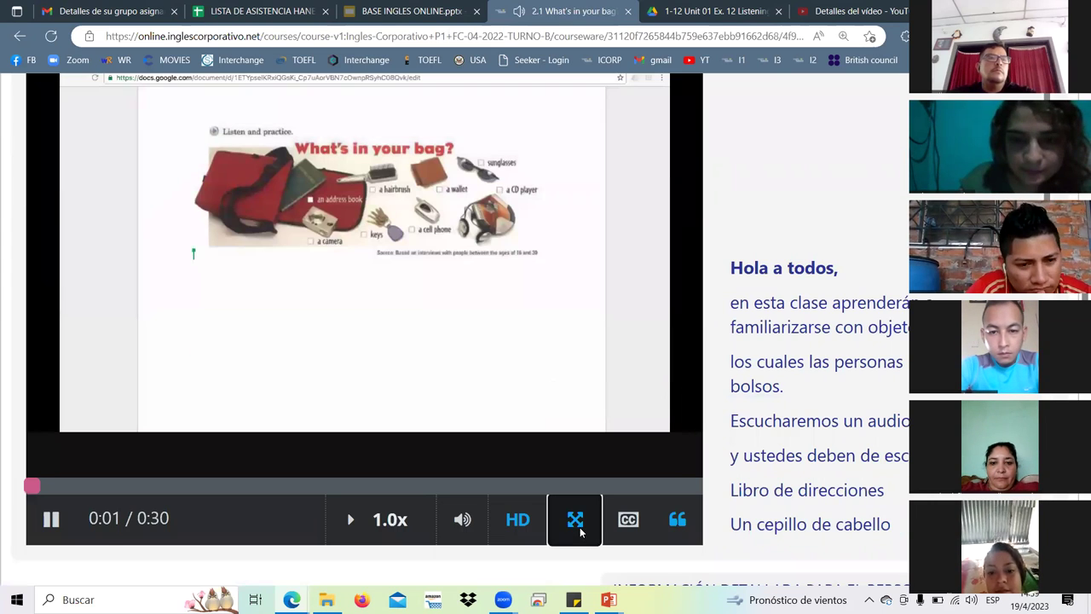